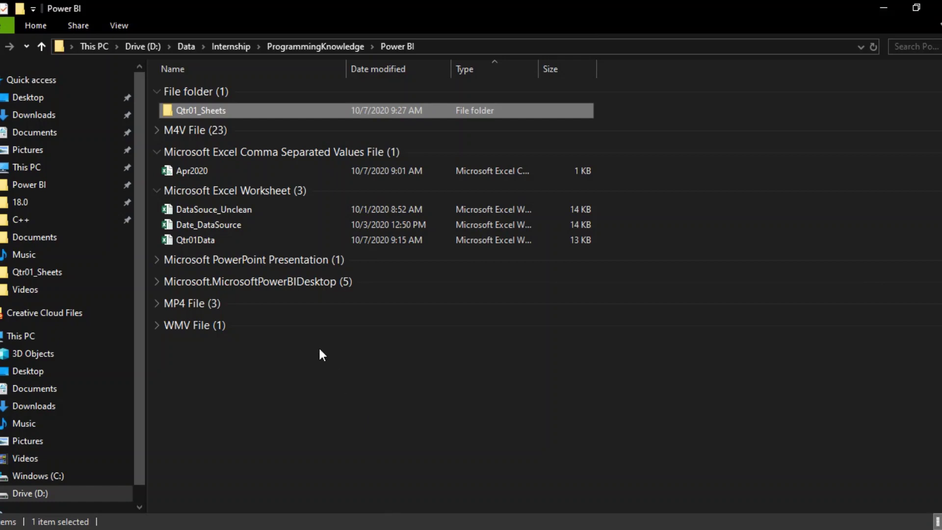
- Open the Qtr01_Sheets folder and bring the Jan2020 workbook's JAN2020 sheet to the front
{"action": "mouse_move", "coordinate": [208, 119]}
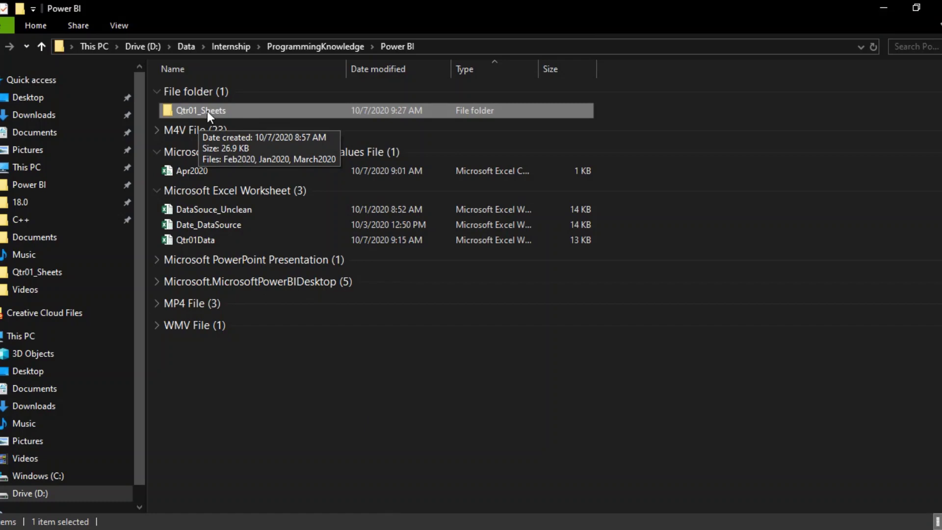
{"action": "double_click", "coordinate": [207, 111]}
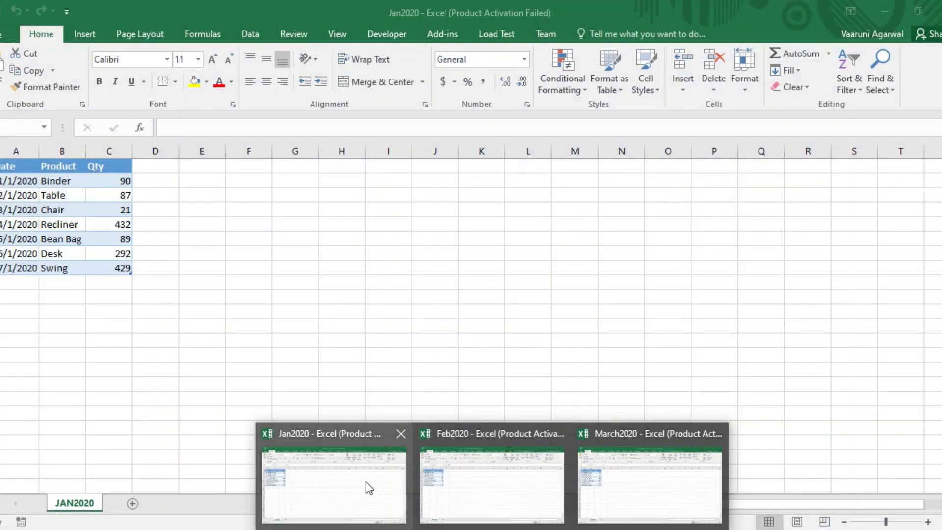
{"action": "left_click", "coordinate": [366, 481]}
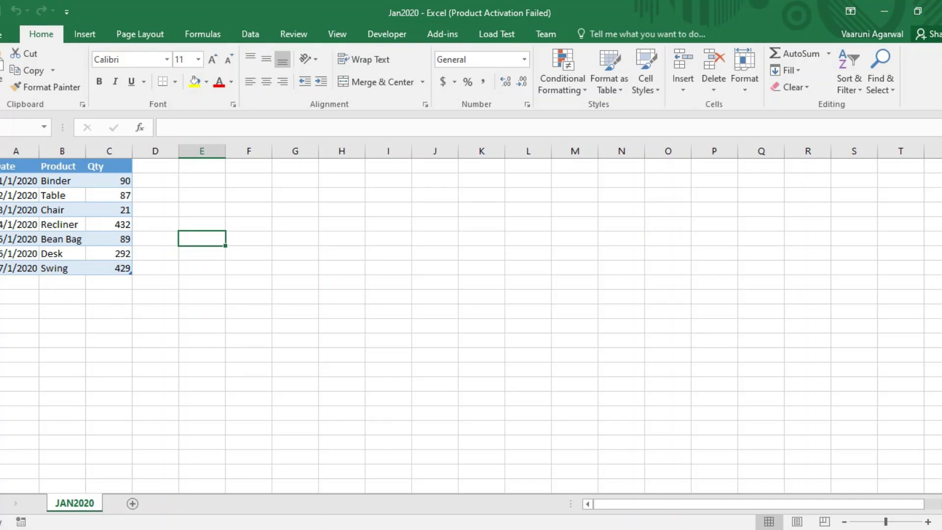
- Review the Feb2020 and March2020 Date/Product/Qty tables, then switch to Power BI Desktop
{"action": "left_click", "coordinate": [517, 469]}
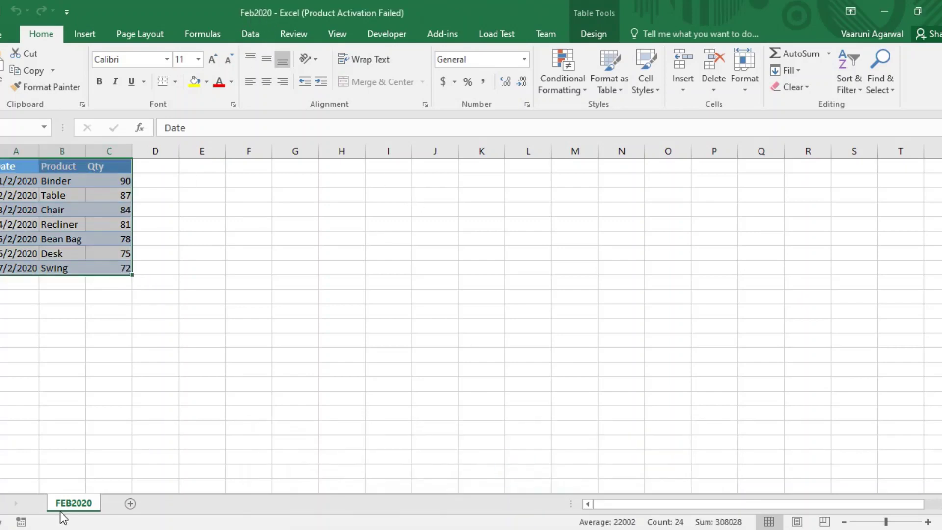
{"action": "left_click", "coordinate": [123, 417]}
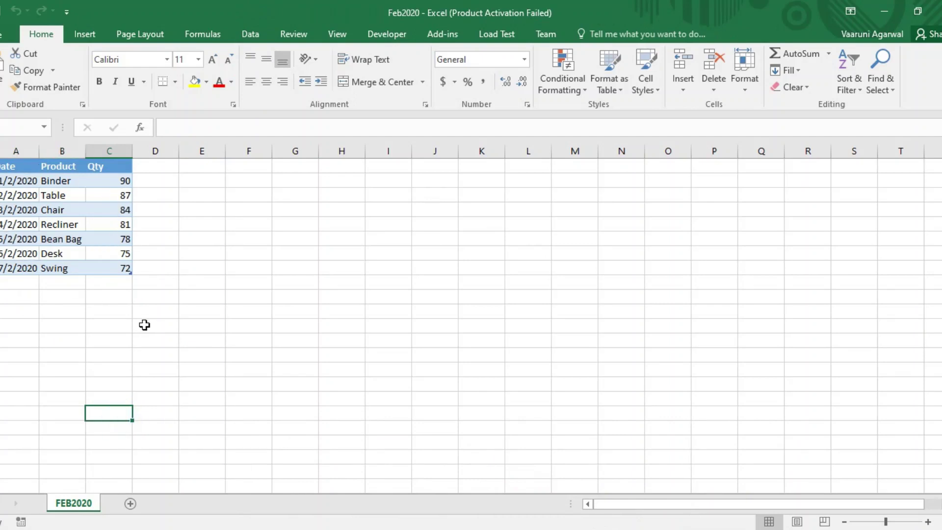
{"action": "left_click", "coordinate": [483, 528]}
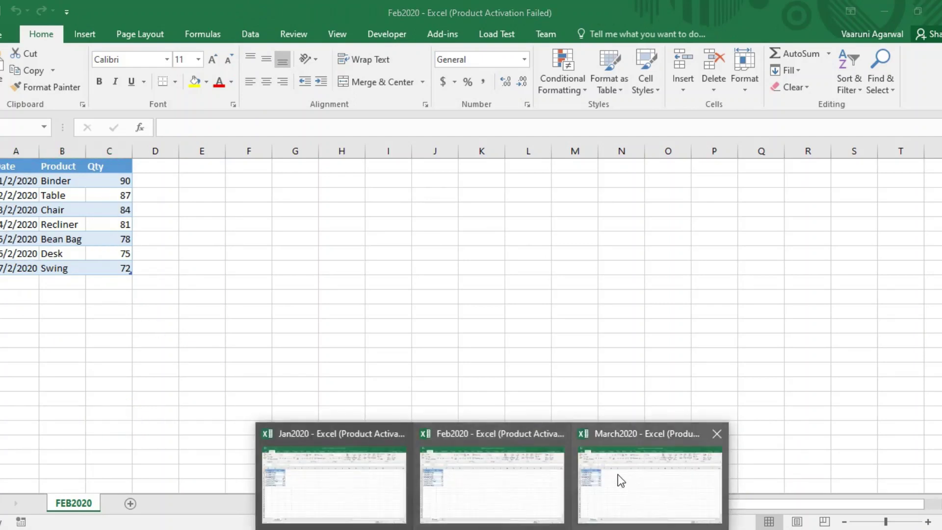
{"action": "left_click", "coordinate": [621, 481]}
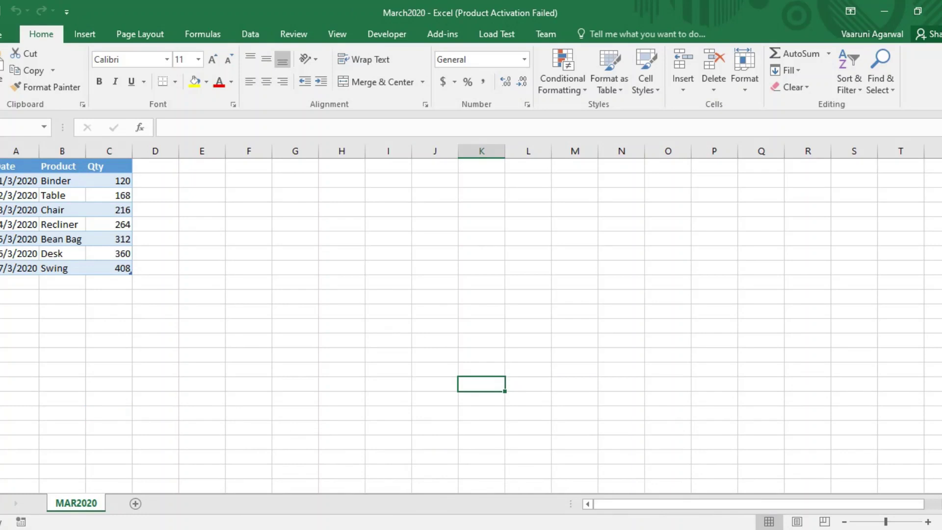
{"action": "left_click", "coordinate": [813, 529]}
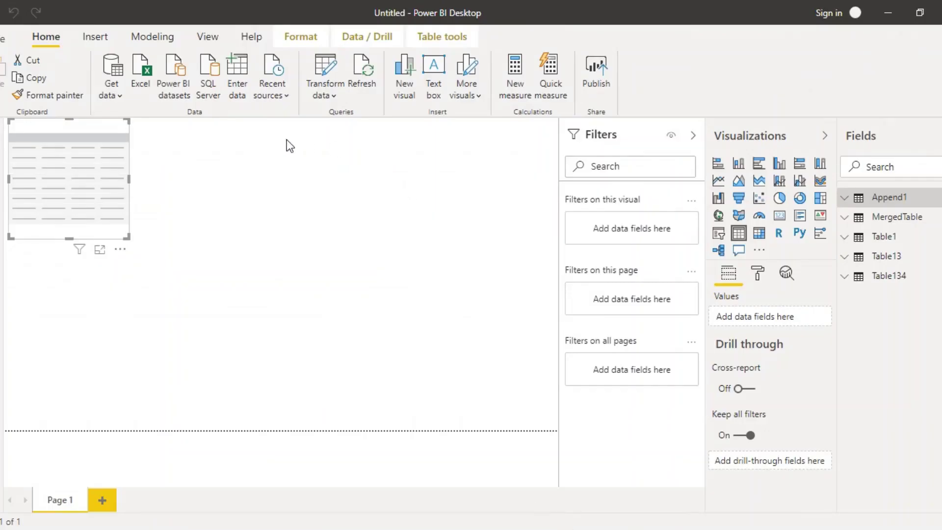
- Choose the Folder connector from Get data's full list of connectors
{"action": "left_click", "coordinate": [116, 93]}
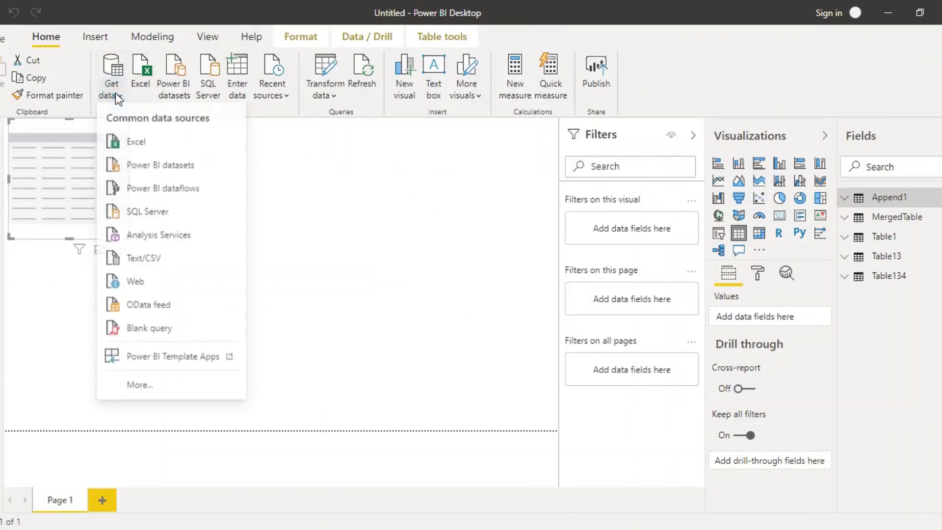
{"action": "left_click", "coordinate": [139, 386]}
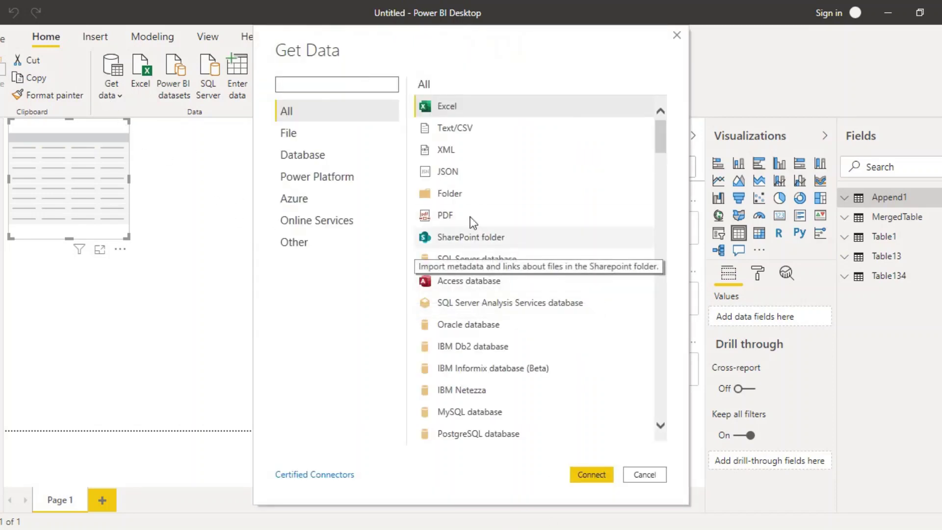
{"action": "left_click", "coordinate": [443, 196]}
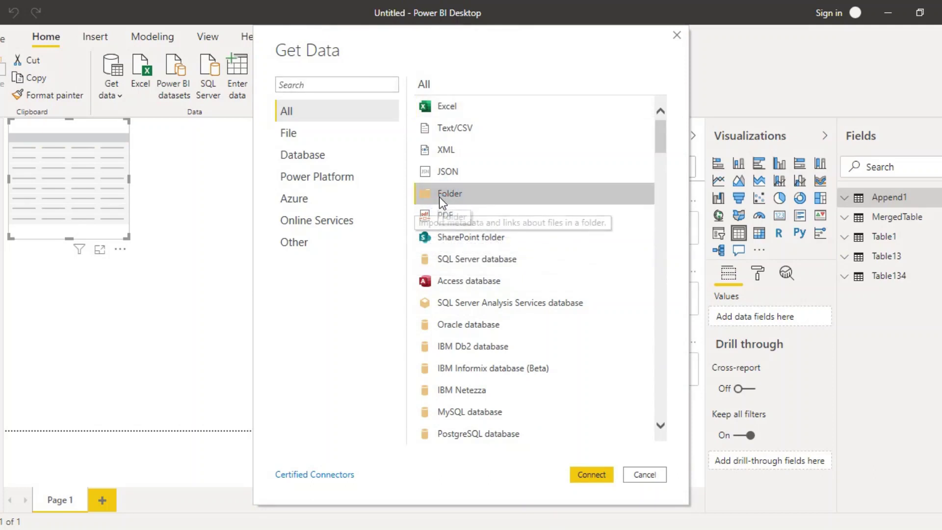
{"action": "left_click", "coordinate": [592, 476]}
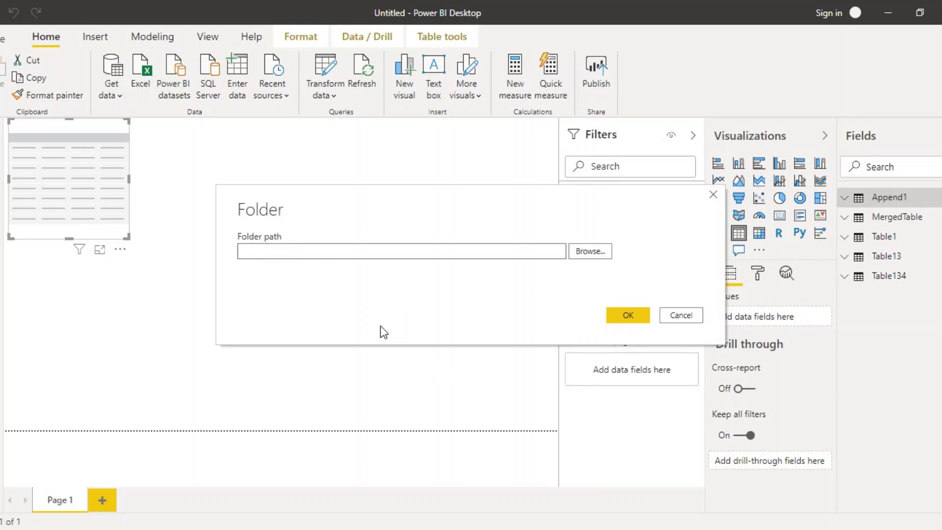
- Copy the Qtr01_Sheets path from File Explorer into Folder path and confirm it
{"action": "left_click", "coordinate": [587, 252]}
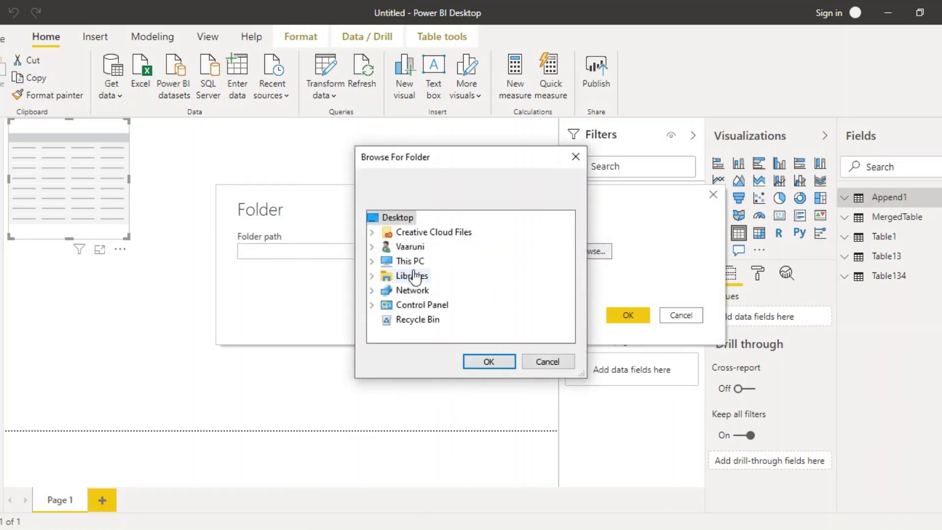
{"action": "left_click", "coordinate": [577, 157]}
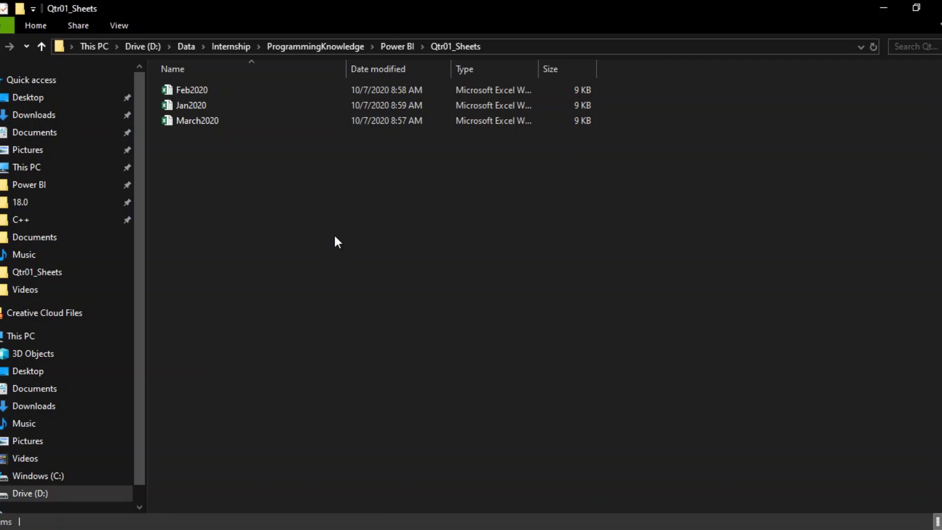
{"action": "left_click", "coordinate": [501, 45]}
{"action": "key", "text": "ctrl+c"}
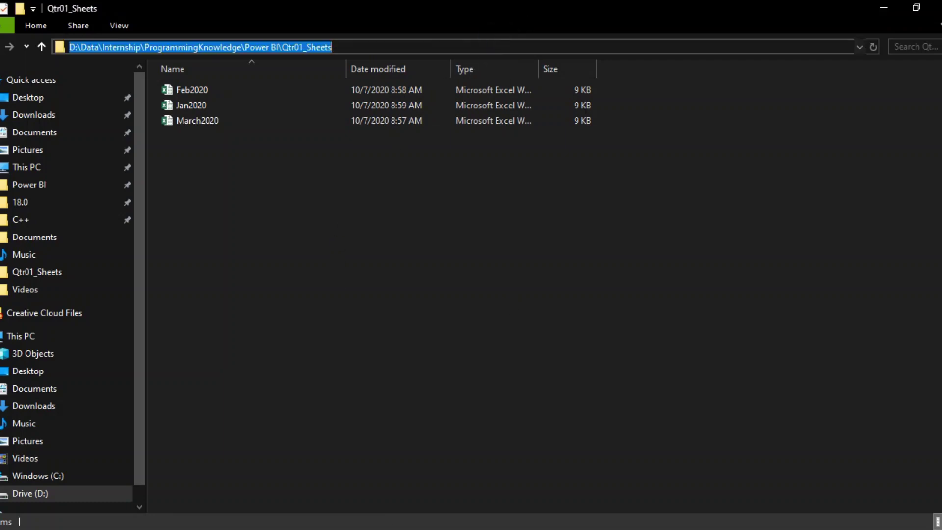
{"action": "key", "text": "alt+Tab"}
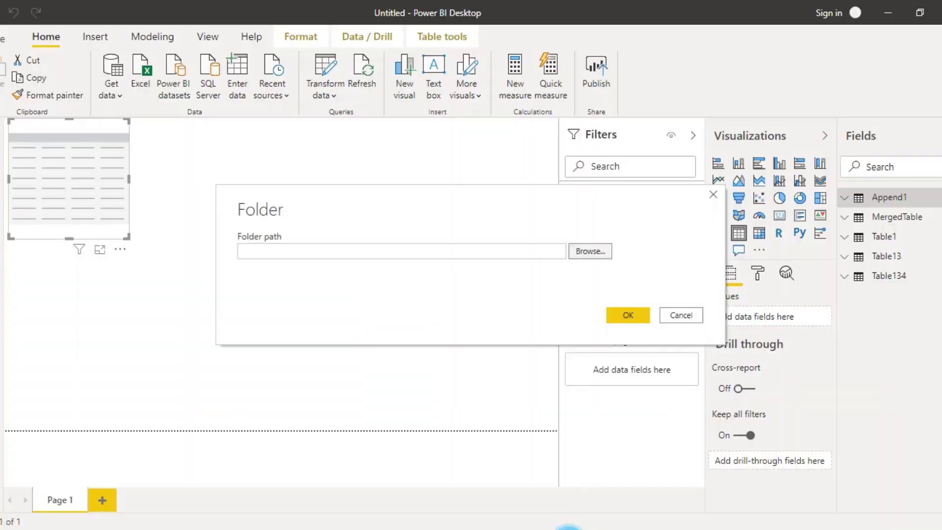
{"action": "left_click", "coordinate": [442, 252]}
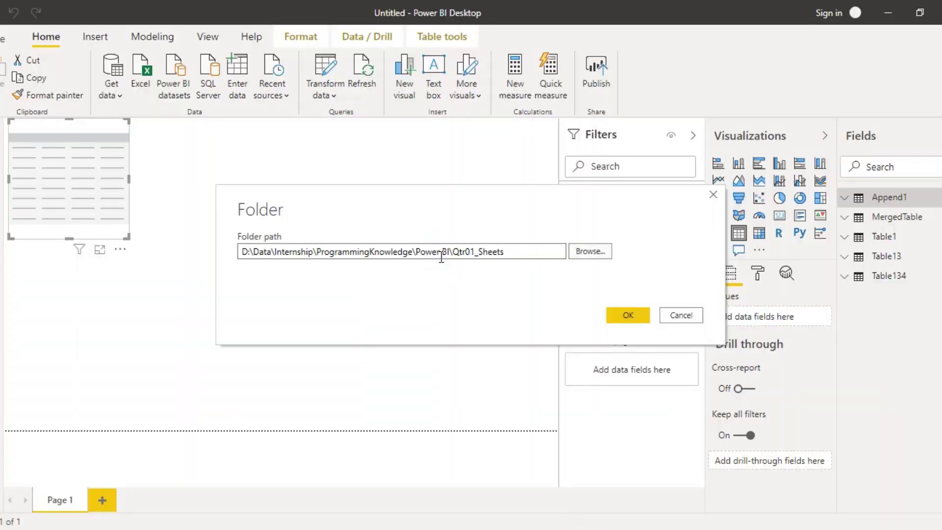
{"action": "left_click", "coordinate": [617, 314]}
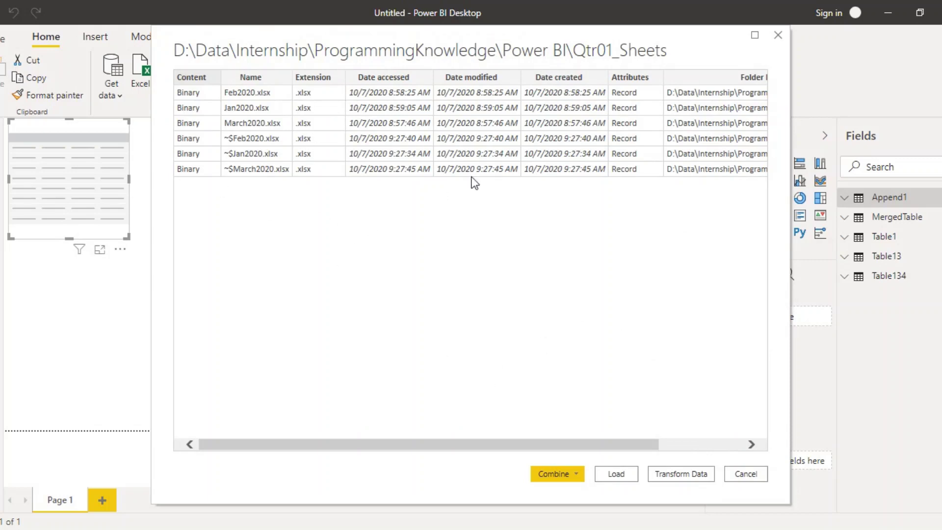
- Close the March2020, Feb2020 and Jan2020 workbooks and cancel the folder file preview
{"action": "left_click_drag", "start_coordinate": [478, 446], "coordinate": [282, 469]}
{"action": "mouse_move", "coordinate": [541, 511]}
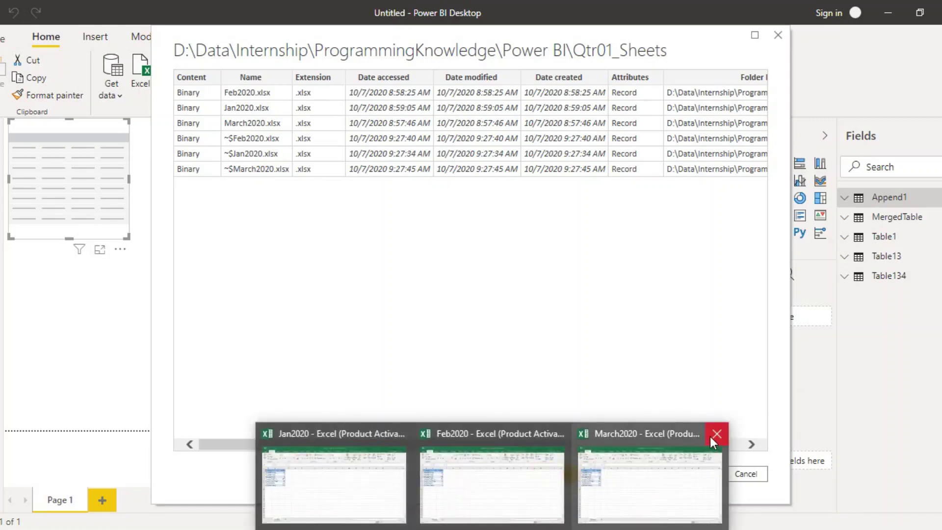
{"action": "left_click", "coordinate": [711, 437]}
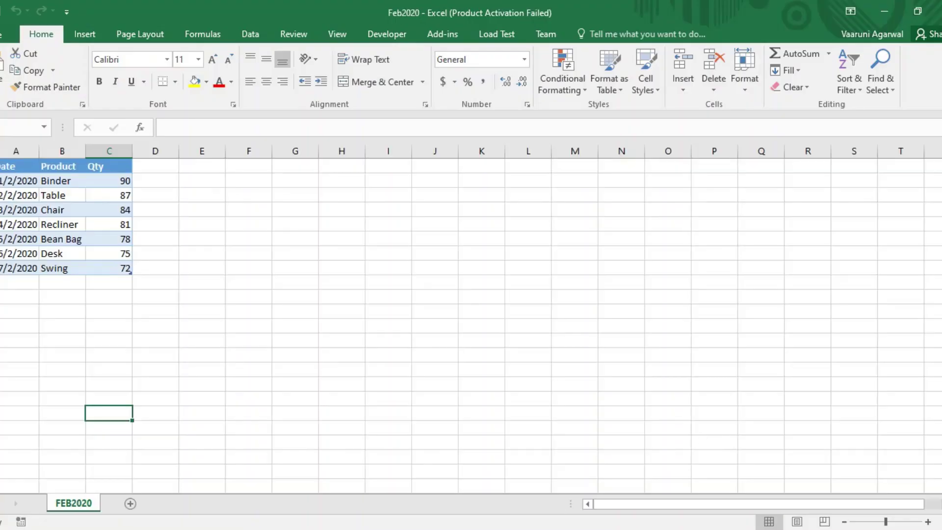
{"action": "key", "text": "ctrl+w"}
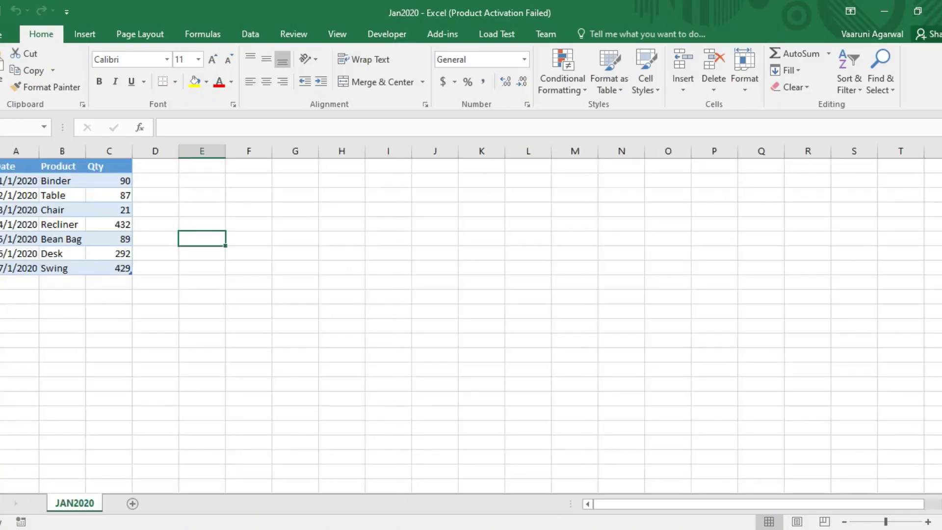
{"action": "left_click", "coordinate": [938, 11]}
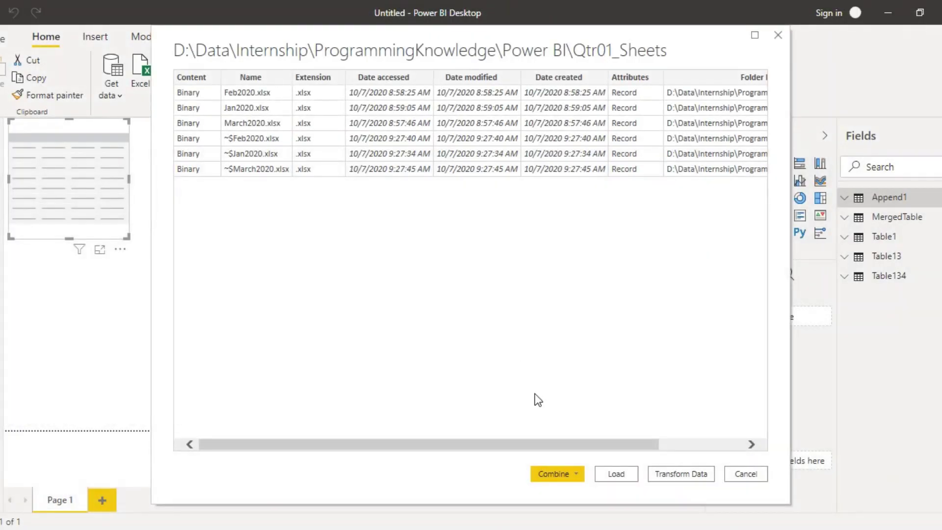
{"action": "left_click", "coordinate": [744, 476]}
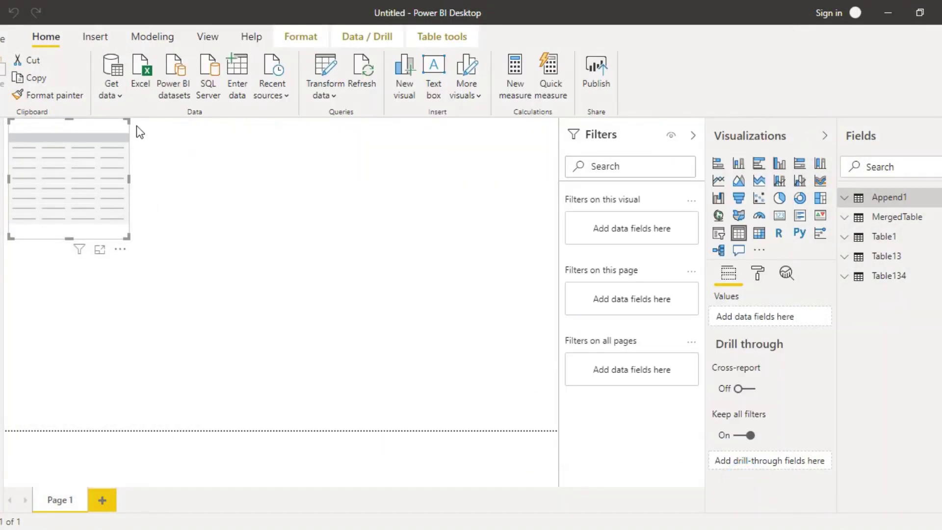
- Choose the Folder connector again from Get data's full connector list
{"action": "left_click", "coordinate": [113, 88]}
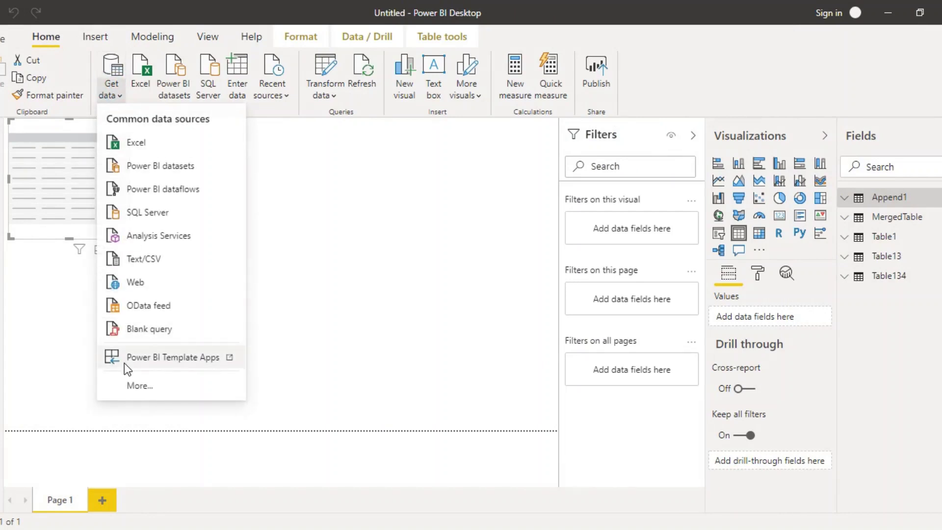
{"action": "left_click", "coordinate": [144, 393]}
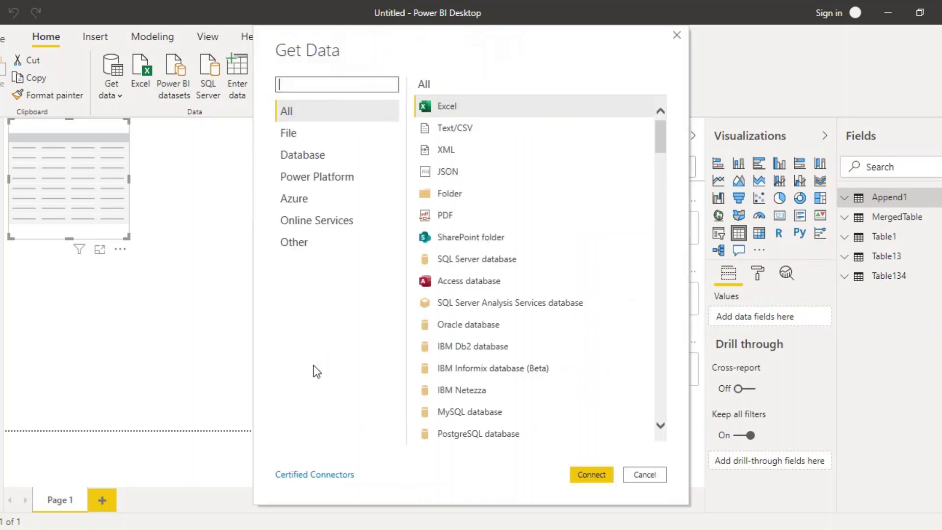
{"action": "left_click", "coordinate": [452, 202]}
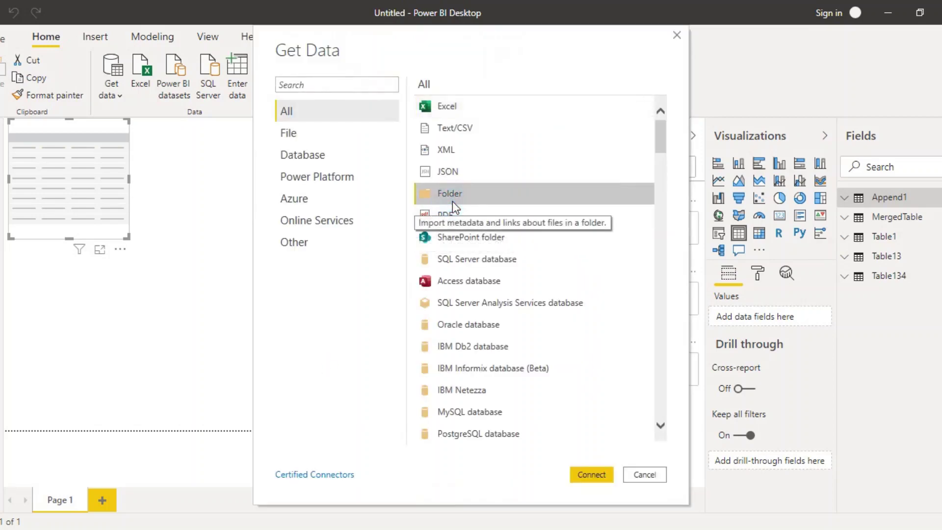
{"action": "left_click", "coordinate": [593, 476]}
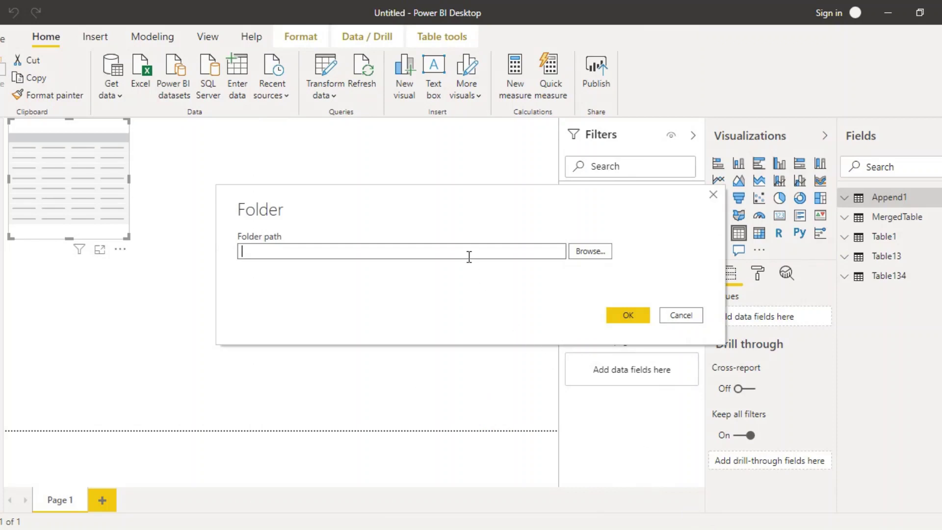
- Paste the Qtr01_Sheets path and open its file list in Power Query Editor
{"action": "key", "text": "ctrl+v"}
{"action": "left_click", "coordinate": [649, 317]}
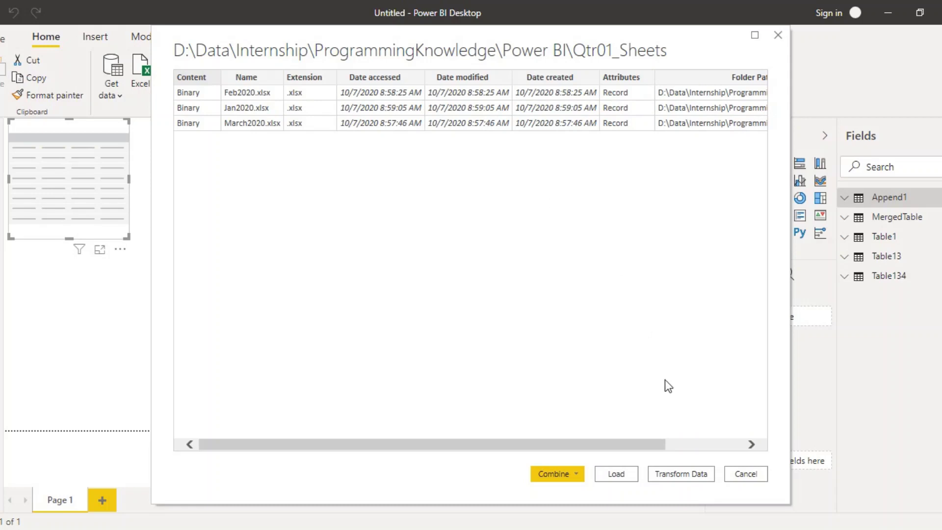
{"action": "left_click", "coordinate": [680, 477]}
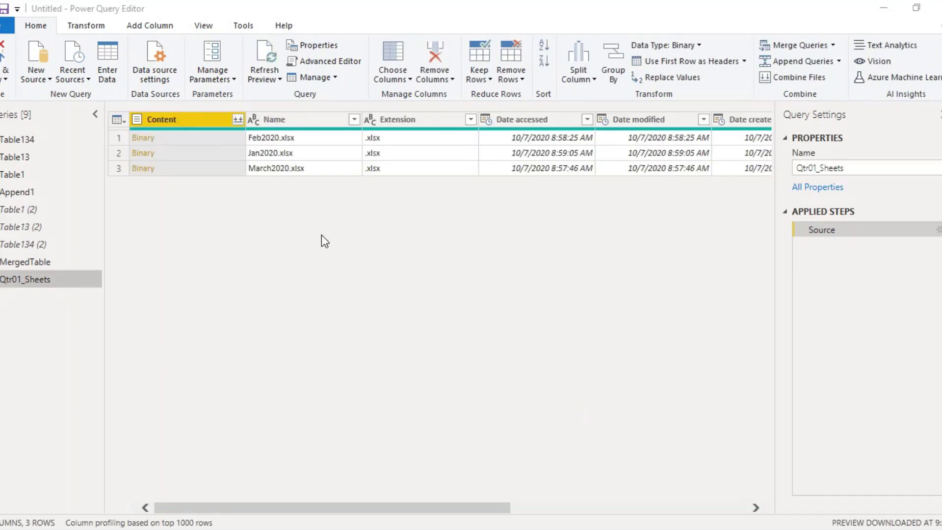
- Preview the Feb2020, Jan2020 and March2020 binaries, then select the Content and Name columns
{"action": "left_click", "coordinate": [149, 25]}
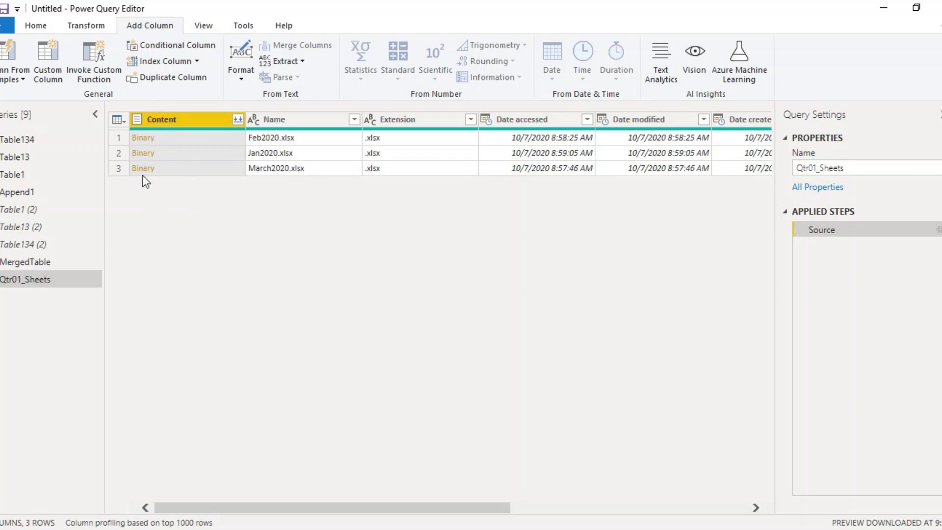
{"action": "left_click", "coordinate": [175, 140]}
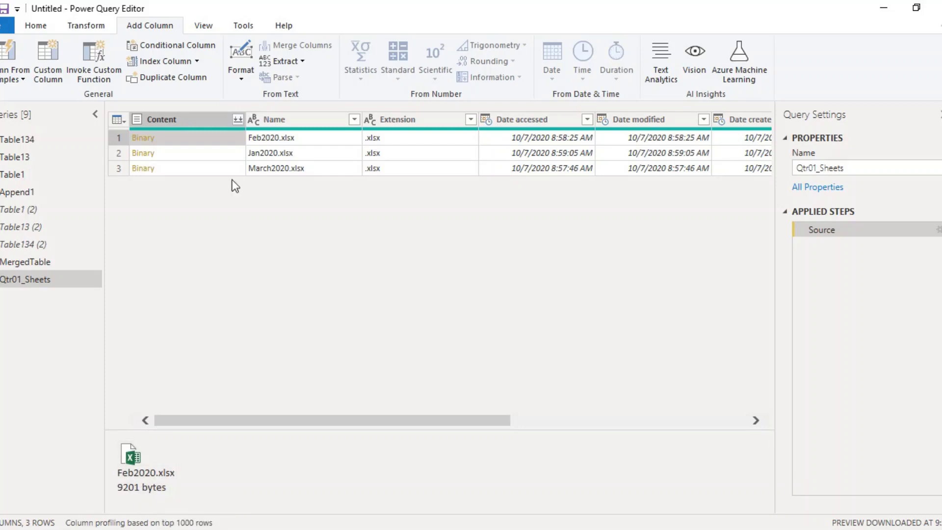
{"action": "left_click", "coordinate": [222, 157]}
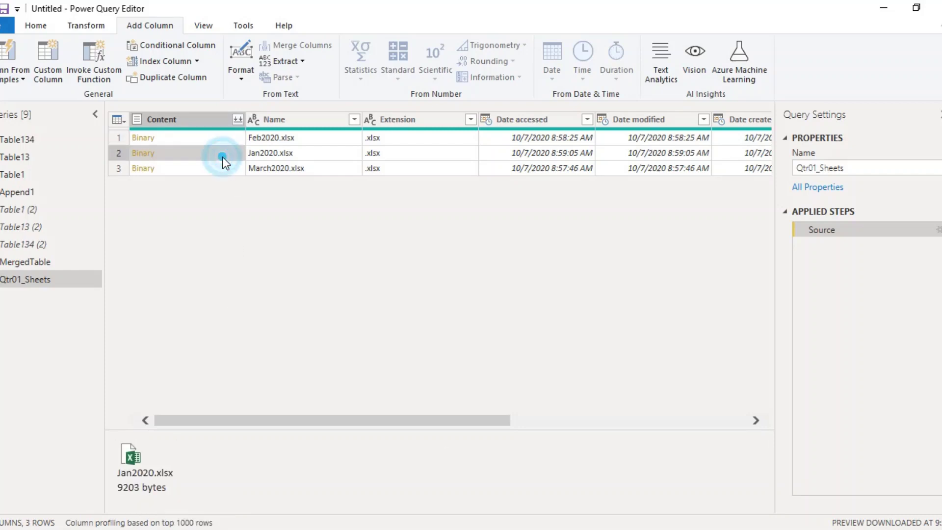
{"action": "left_click", "coordinate": [198, 168]}
{"action": "left_click", "coordinate": [191, 136]}
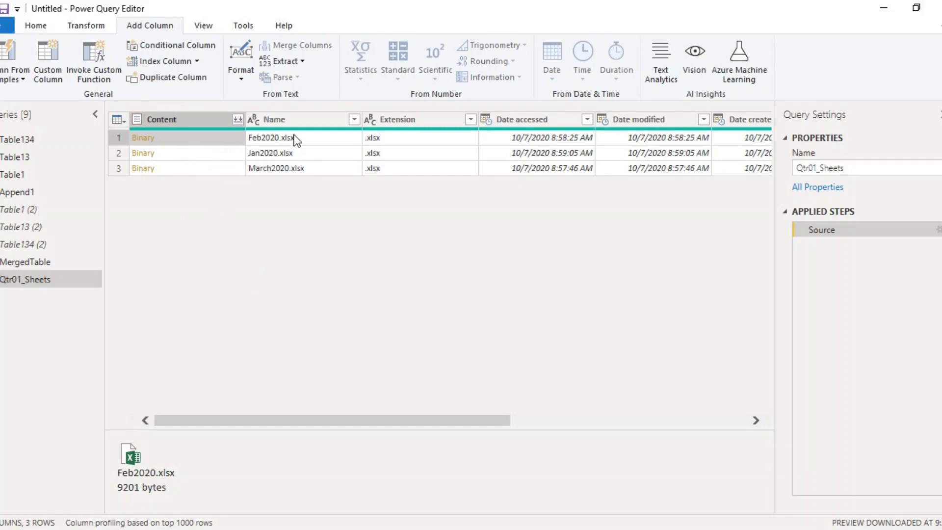
{"action": "left_click", "coordinate": [223, 123]}
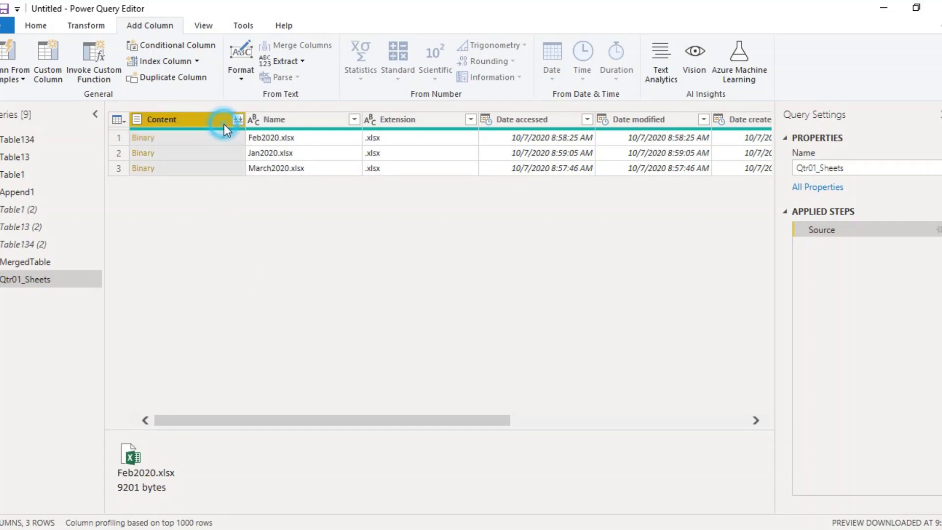
{"action": "left_click", "coordinate": [307, 119], "text": "ctrl"}
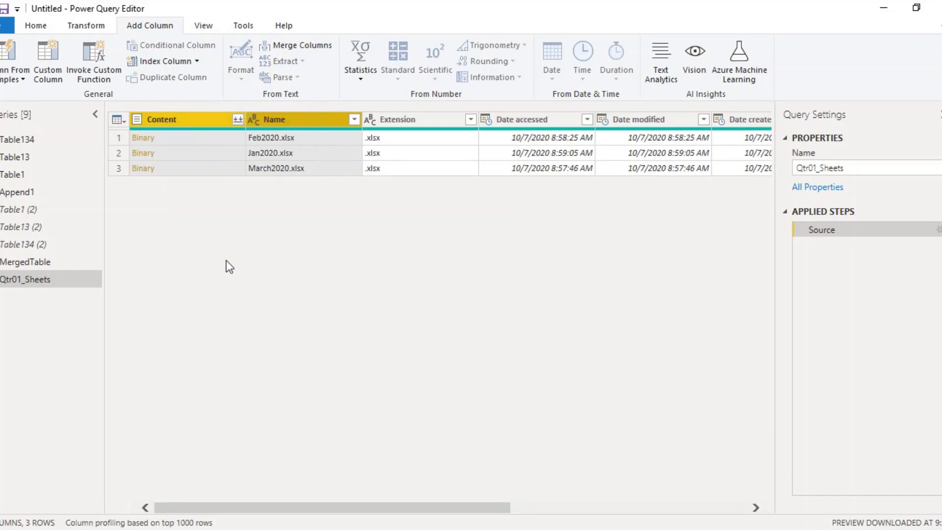
- Keep only the Content and Name columns with Remove Other Columns
{"action": "right_click", "coordinate": [287, 120]}
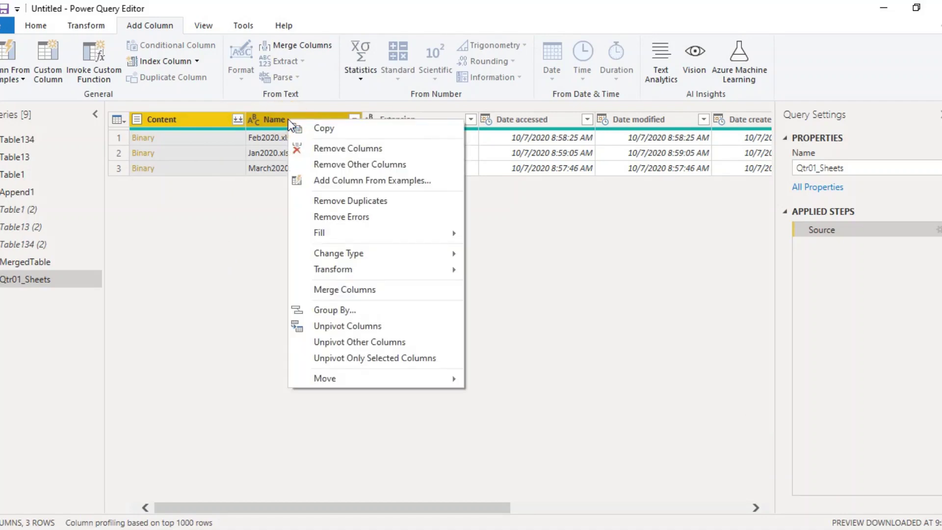
{"action": "left_click", "coordinate": [346, 165]}
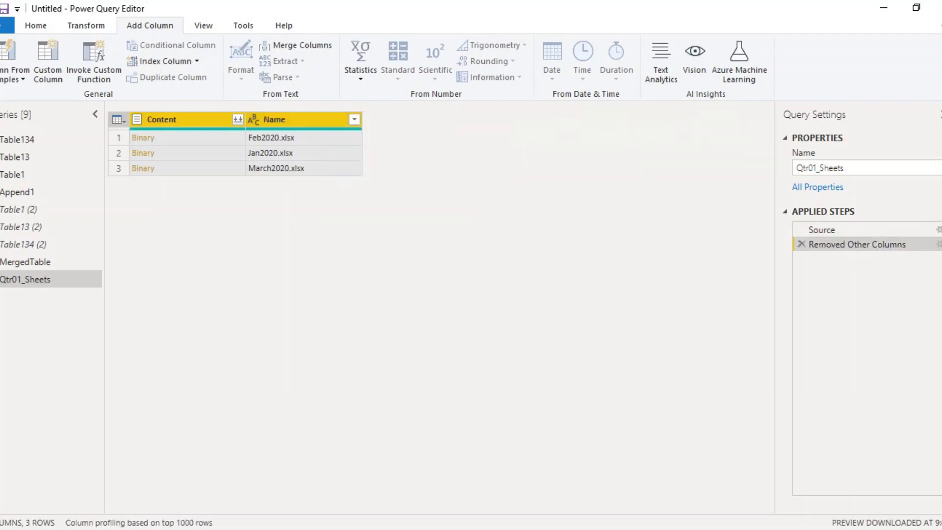
{"action": "left_click", "coordinate": [813, 529]}
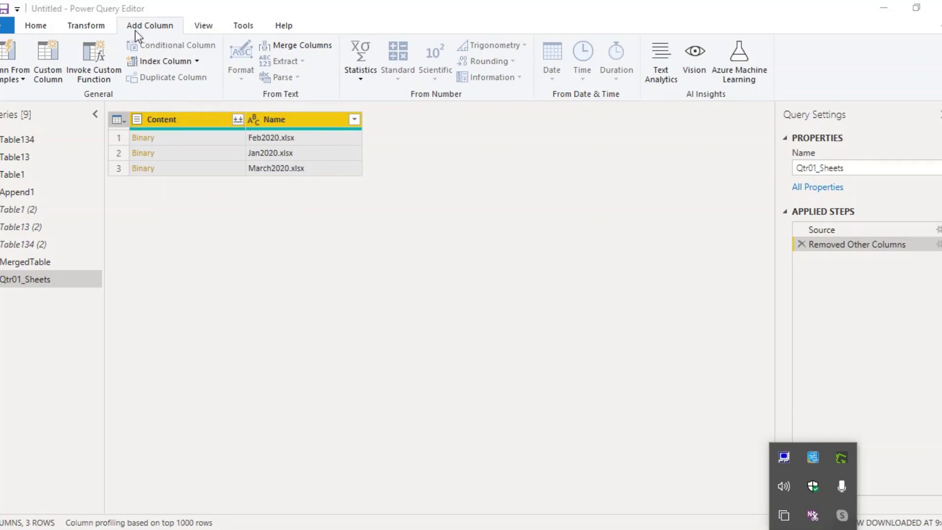
- Add a custom column named Data with the formula = Excel.Workbook([Content])
{"action": "left_click", "coordinate": [49, 74]}
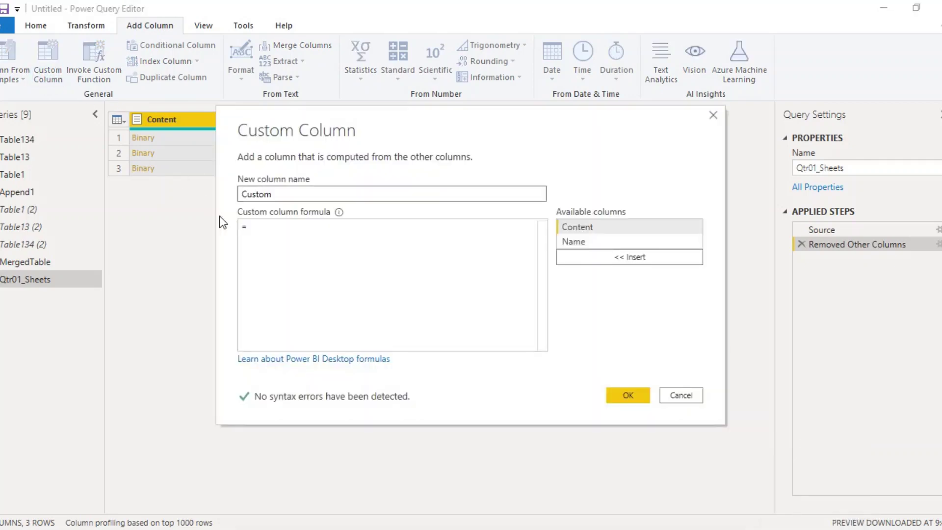
{"action": "left_click", "coordinate": [285, 196]}
{"action": "key", "text": "BackSpace"}
{"action": "key", "text": "BackSpace"}
{"action": "key", "text": "BackSpace"}
{"action": "key", "text": "BackSpace"}
{"action": "key", "text": "BackSpace"}
{"action": "key", "text": "BackSpace"}
{"action": "type", "text": "Data"}
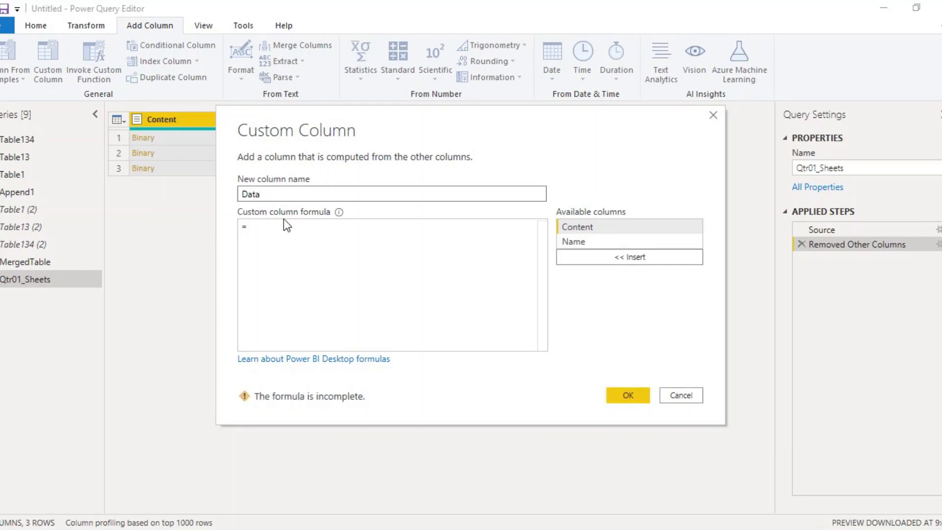
{"action": "left_click", "coordinate": [284, 222]}
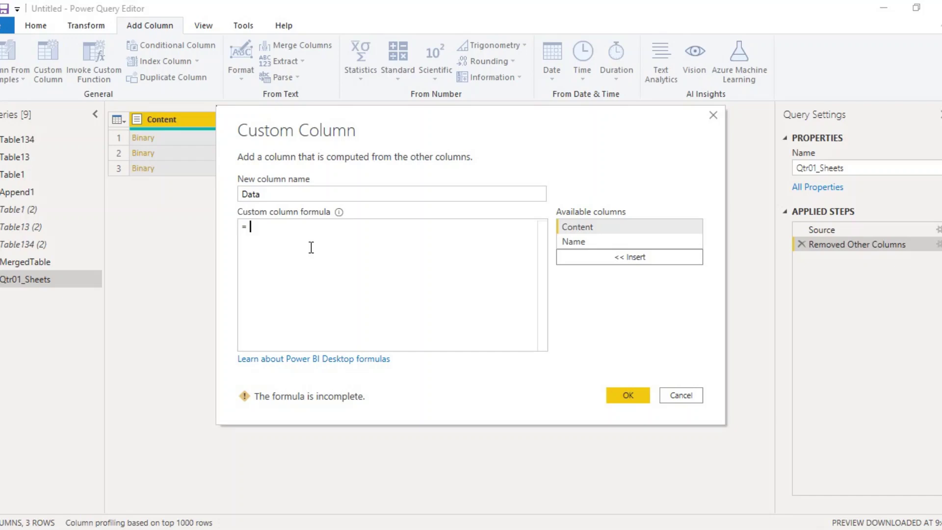
{"action": "type", "text": "Exc"}
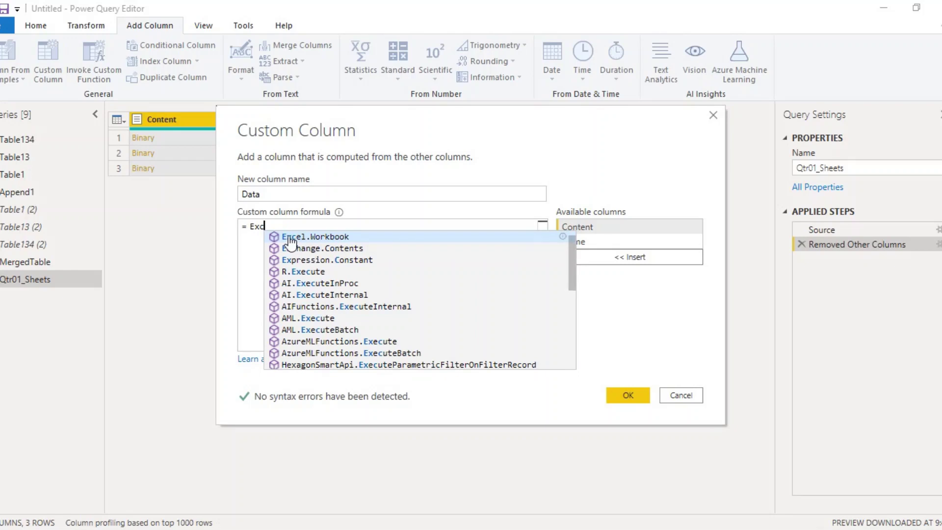
{"action": "left_click", "coordinate": [295, 236]}
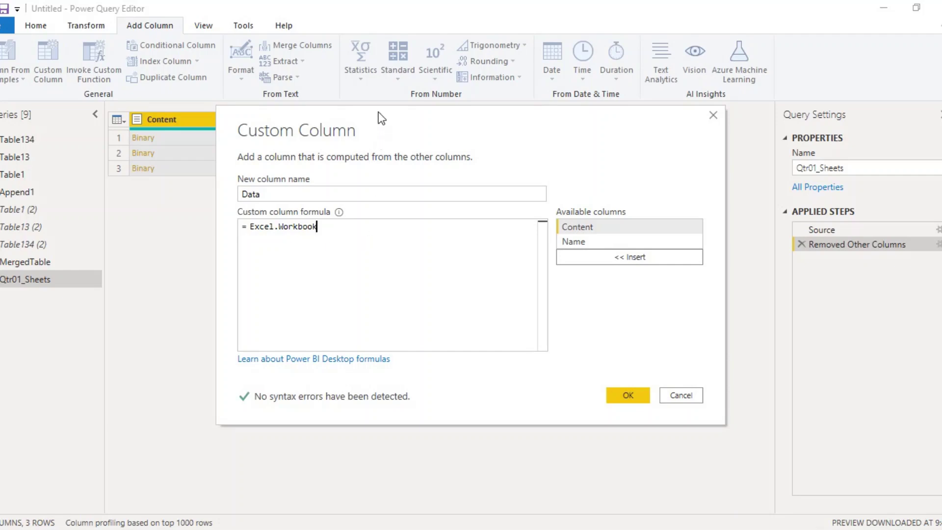
{"action": "left_click_drag", "start_coordinate": [378, 111], "coordinate": [504, 213]}
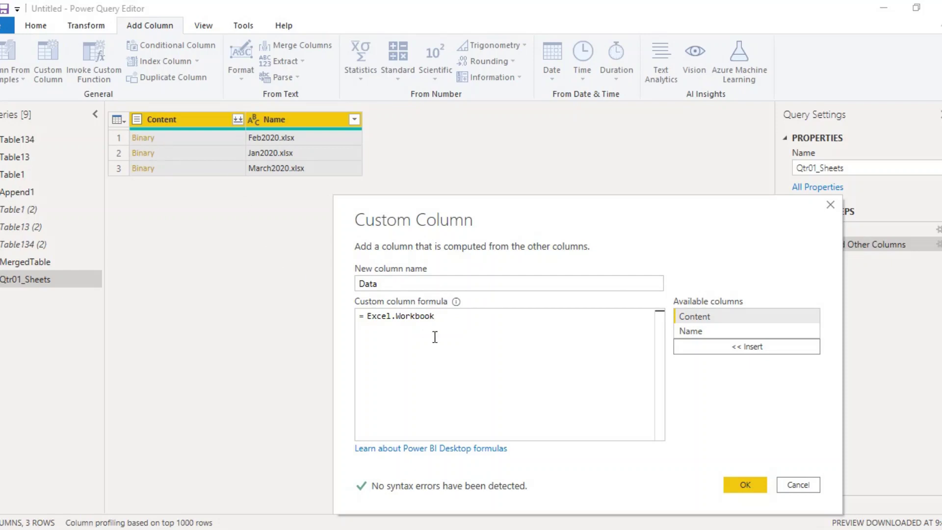
{"action": "type", "text": "("}
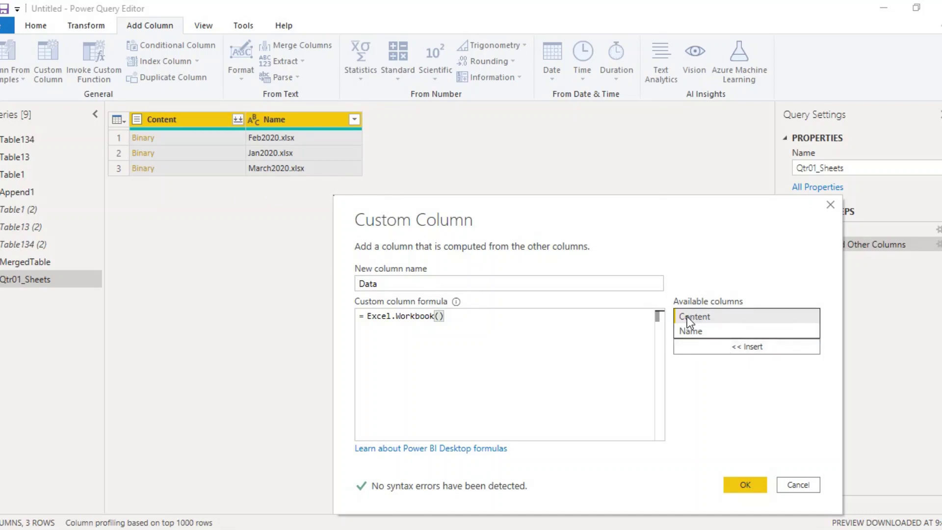
{"action": "left_click", "coordinate": [725, 344]}
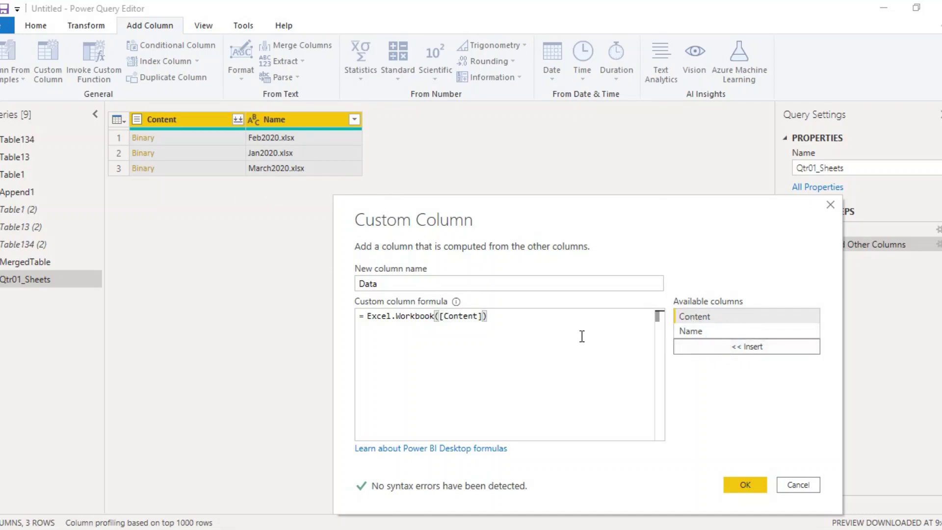
{"action": "left_click", "coordinate": [744, 487]}
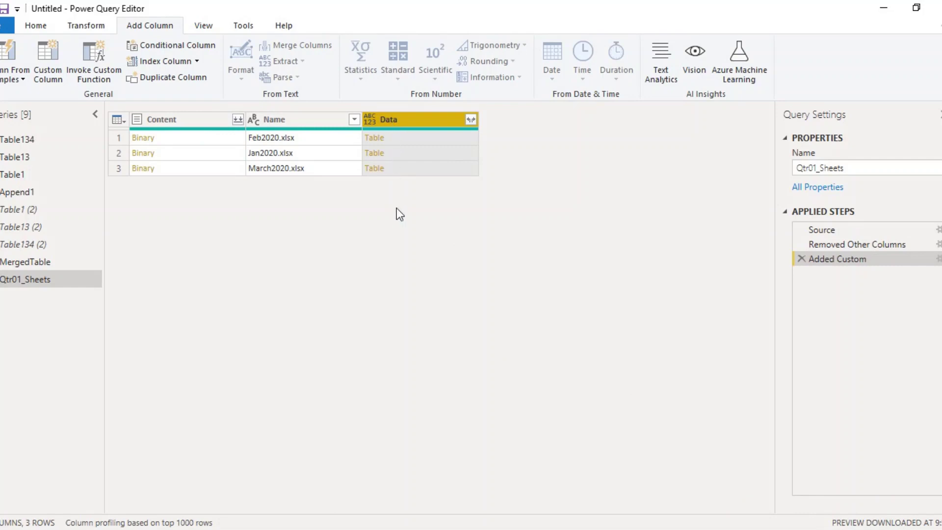
- Expand all Data fields into columns, then preview the FEB2020 and Table13 items
{"action": "left_click", "coordinate": [402, 138]}
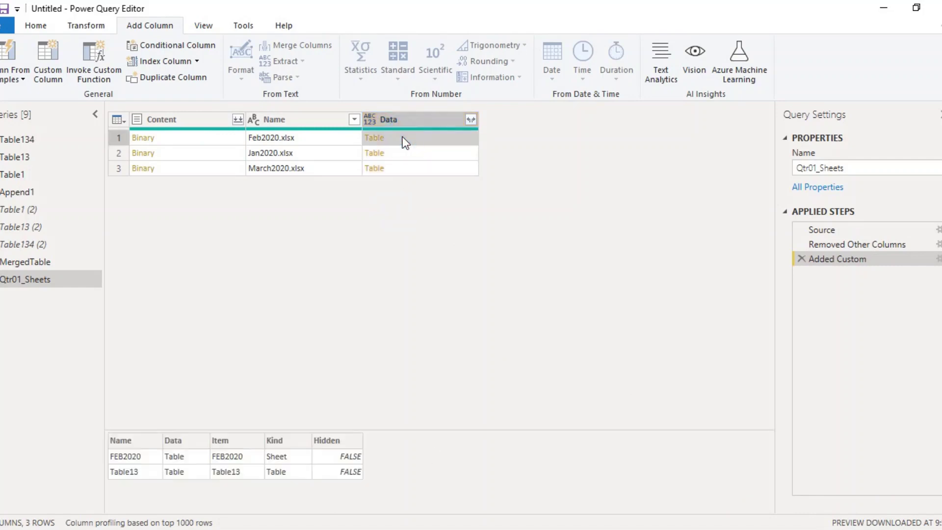
{"action": "left_click", "coordinate": [471, 119]}
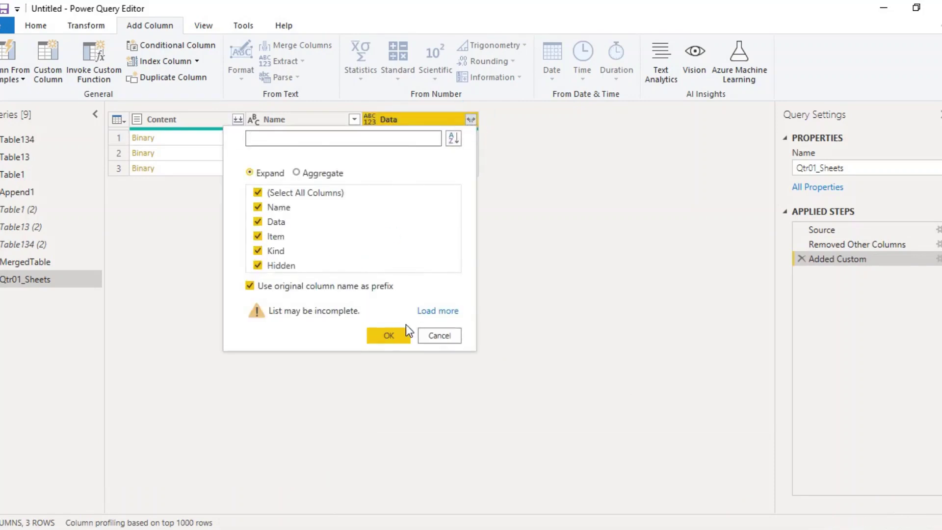
{"action": "left_click", "coordinate": [396, 337]}
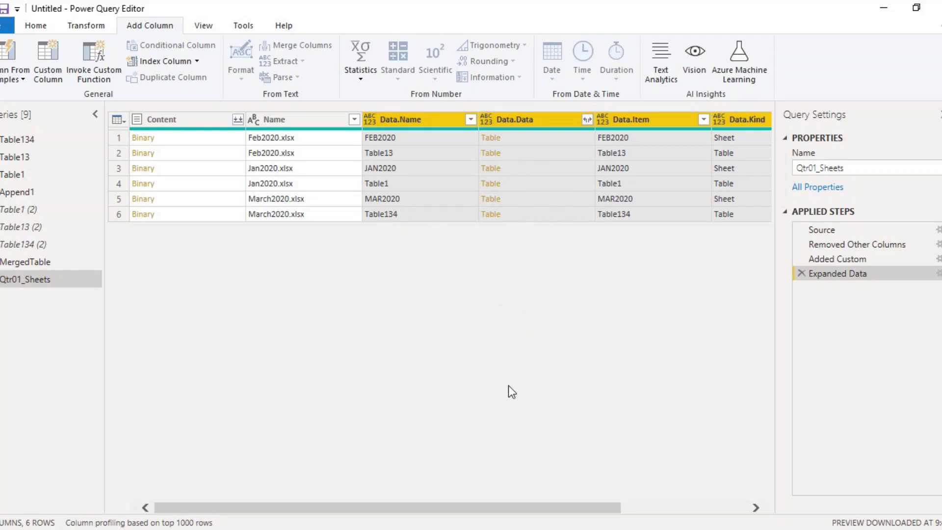
{"action": "left_click", "coordinate": [426, 120]}
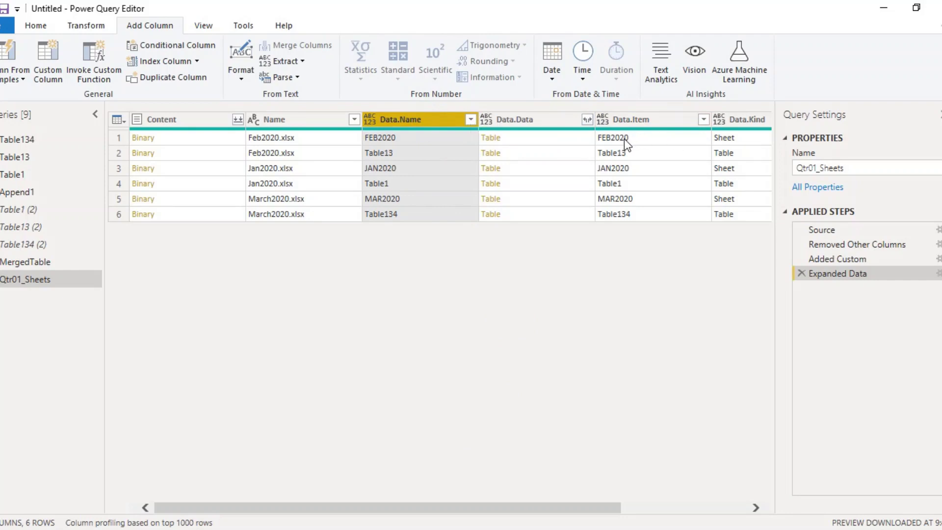
{"action": "left_click", "coordinate": [624, 139]}
{"action": "left_click", "coordinate": [626, 154]}
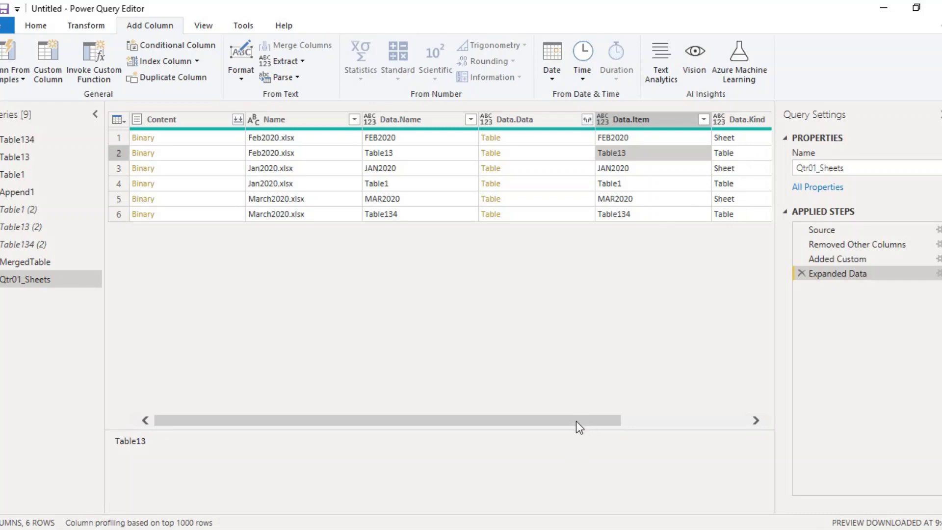
{"action": "left_click_drag", "start_coordinate": [576, 421], "coordinate": [781, 481]}
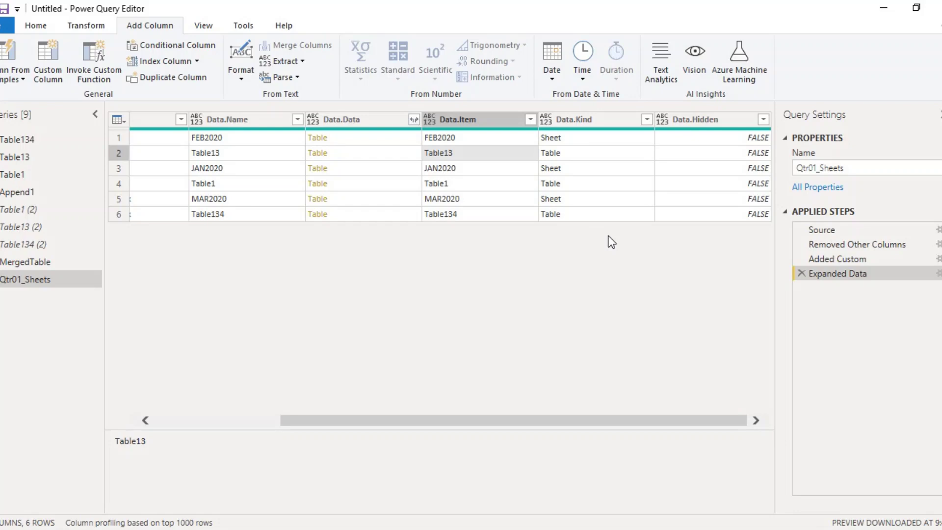
{"action": "left_click", "coordinate": [647, 119]}
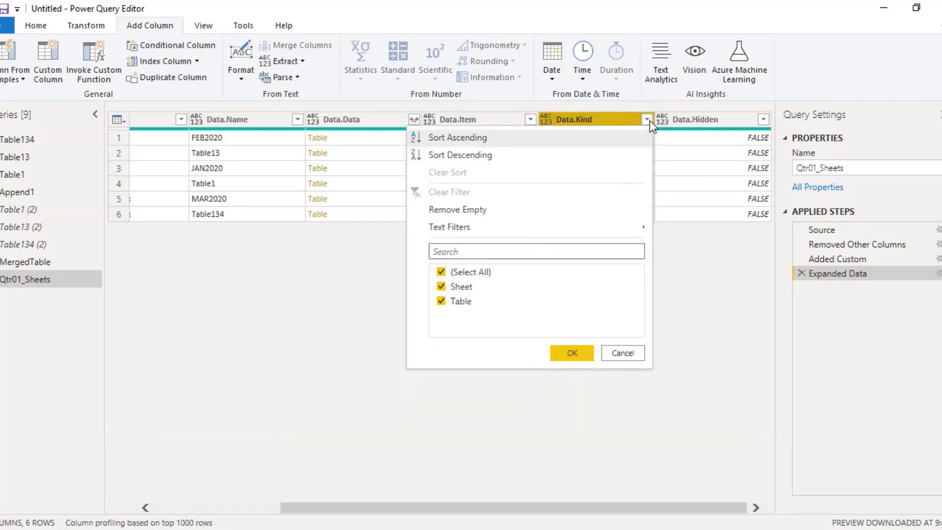
{"action": "left_click", "coordinate": [441, 289]}
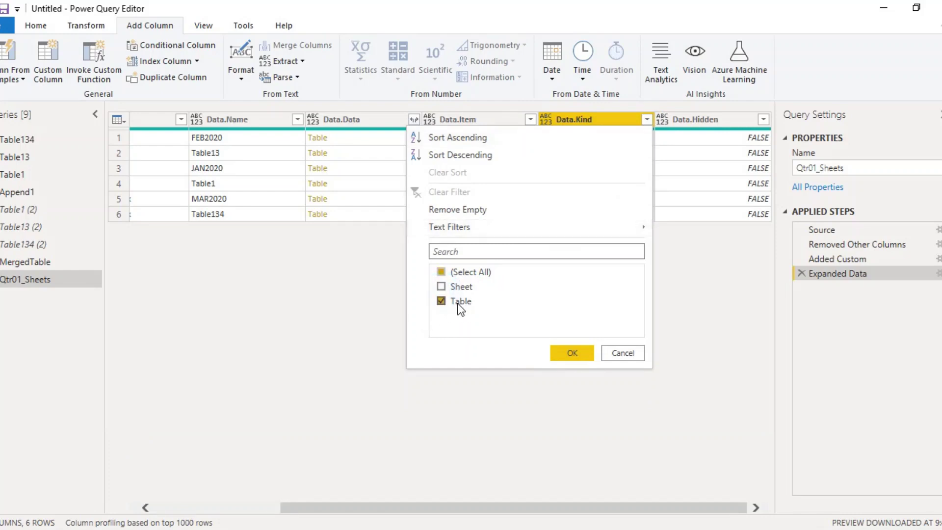
{"action": "left_click", "coordinate": [584, 358]}
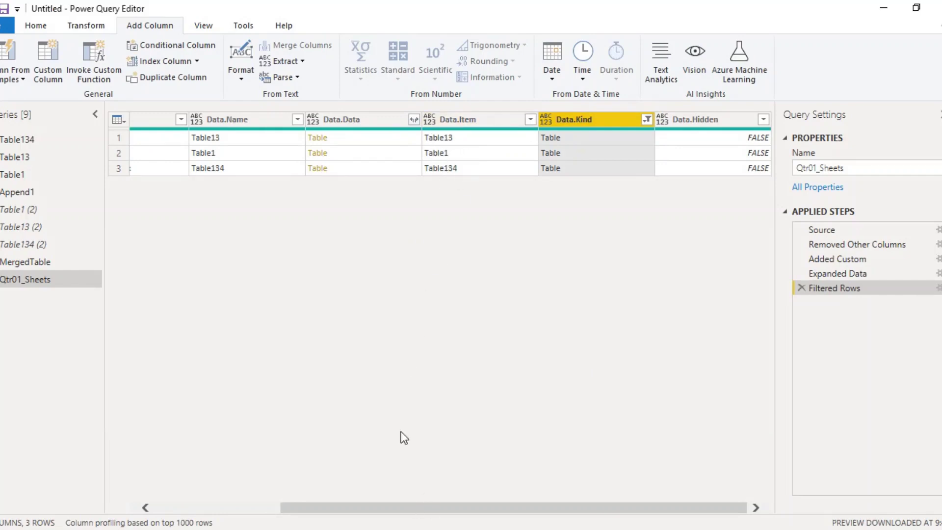
{"action": "left_click_drag", "start_coordinate": [376, 509], "coordinate": [113, 474]}
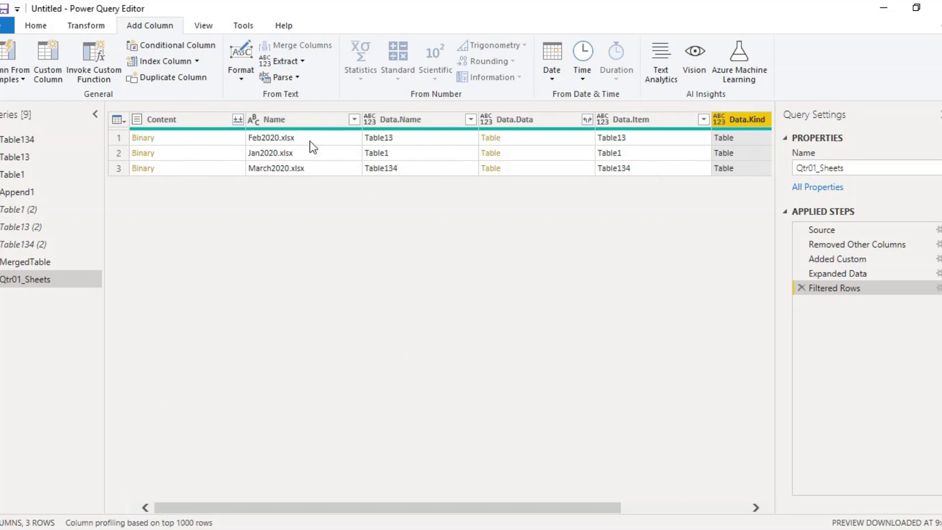
- Keep only Name, Data.Data and Data.Name, then move Data.Name before Data.Data
{"action": "left_click", "coordinate": [311, 126]}
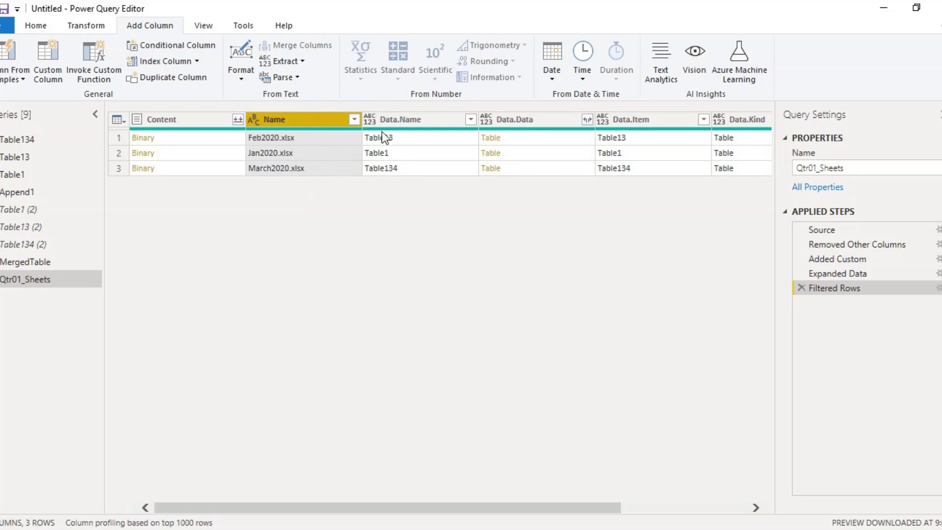
{"action": "left_click", "coordinate": [516, 121], "text": "ctrl"}
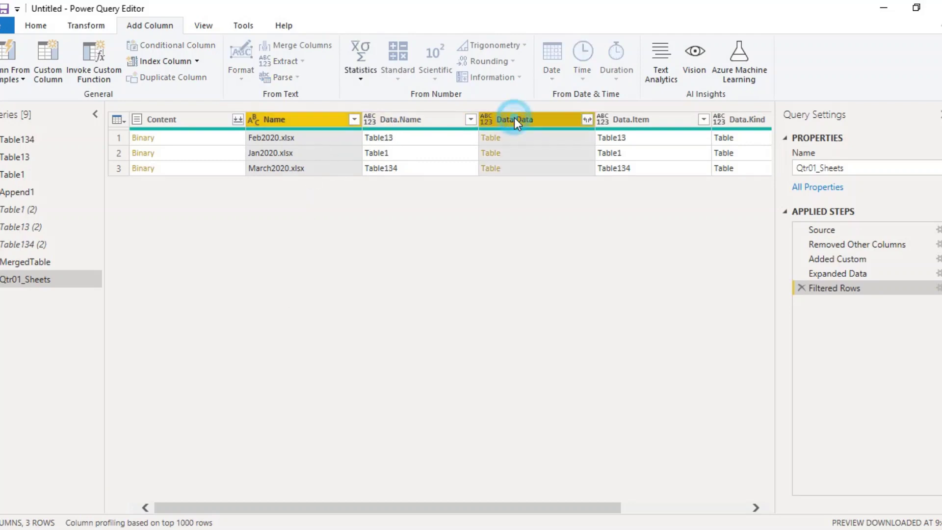
{"action": "left_click", "coordinate": [382, 120], "text": "ctrl"}
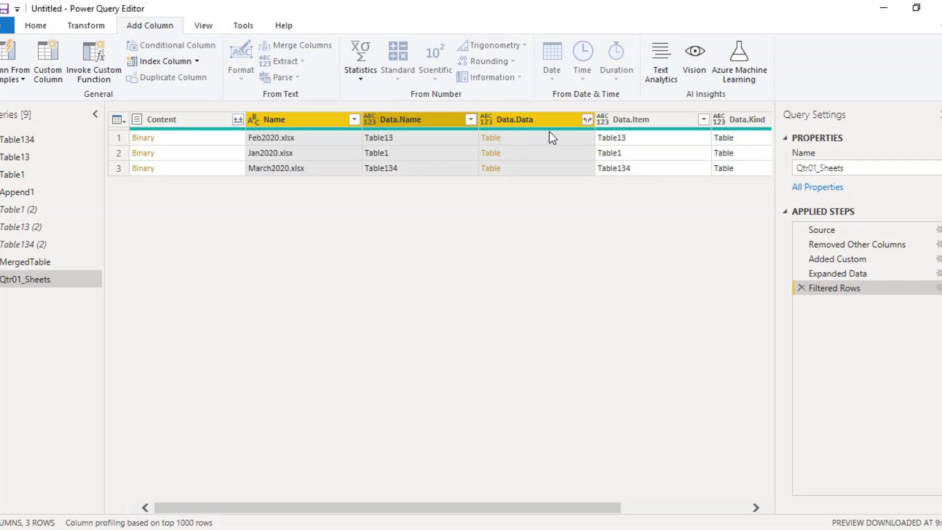
{"action": "right_click", "coordinate": [537, 122]}
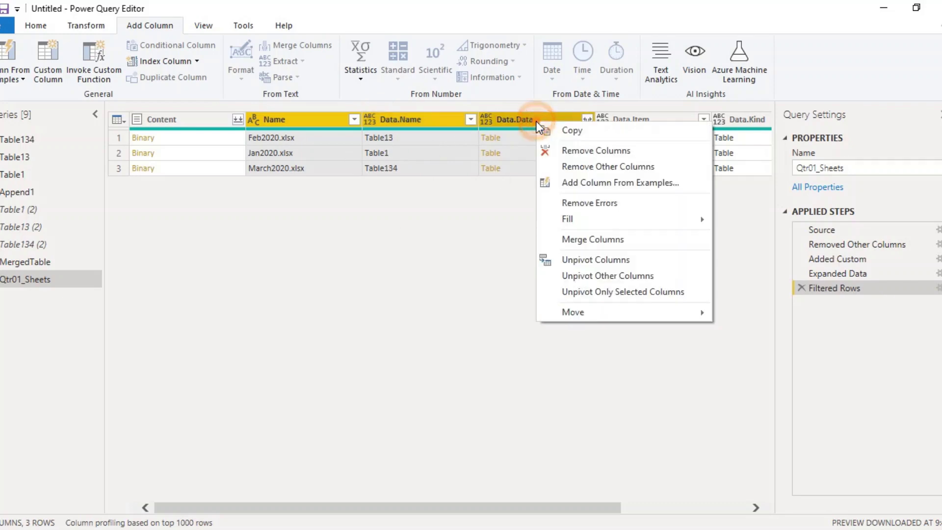
{"action": "left_click", "coordinate": [589, 167]}
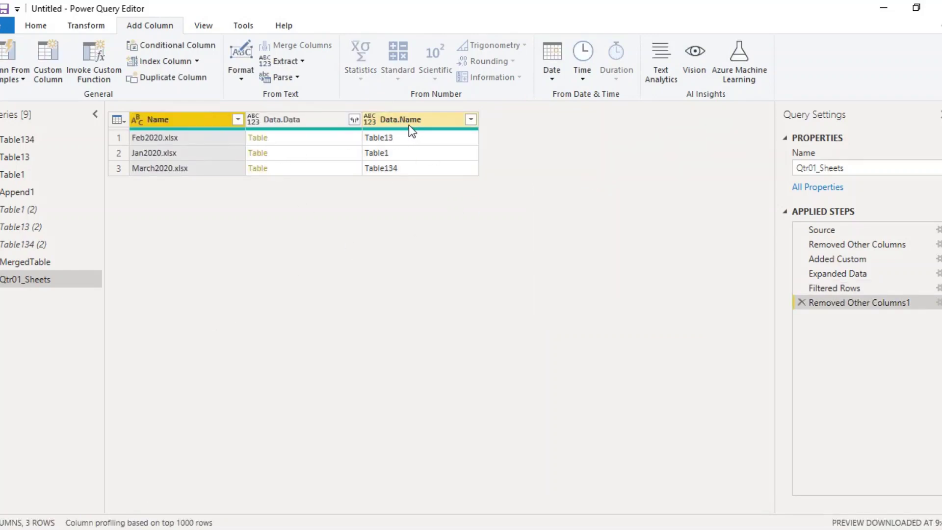
{"action": "left_click_drag", "start_coordinate": [408, 125], "coordinate": [265, 146]}
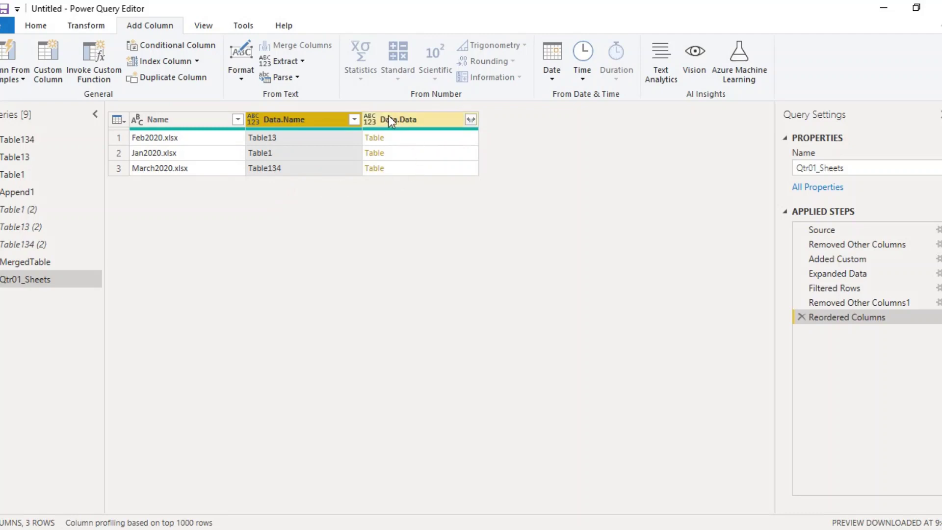
- Preview the nested monthly tables in rows 1 and 3, discarding the drill-down, and select Data.Data
{"action": "left_click", "coordinate": [426, 236]}
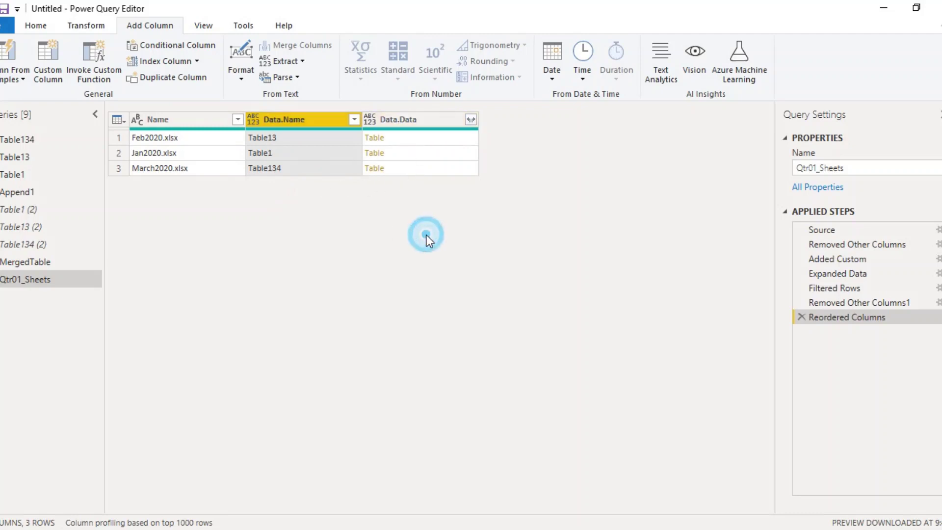
{"action": "left_click", "coordinate": [378, 139]}
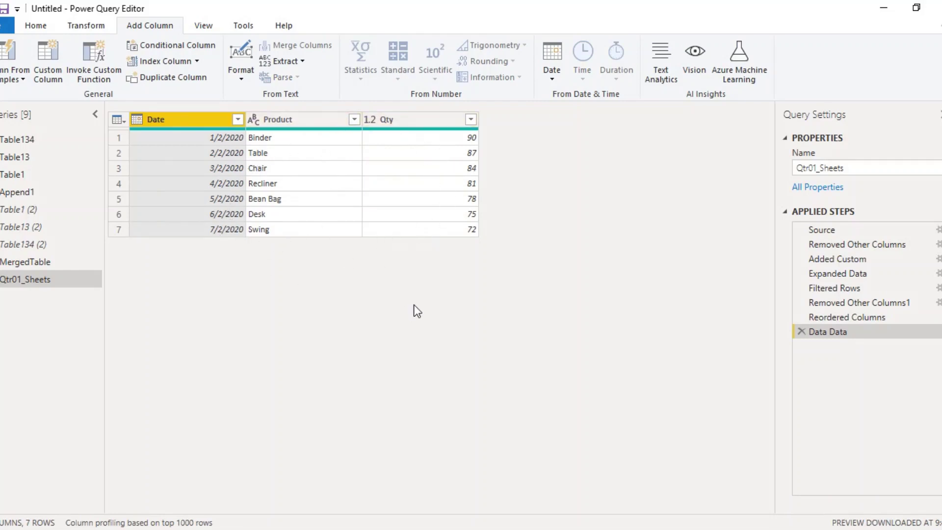
{"action": "left_click", "coordinate": [802, 331]}
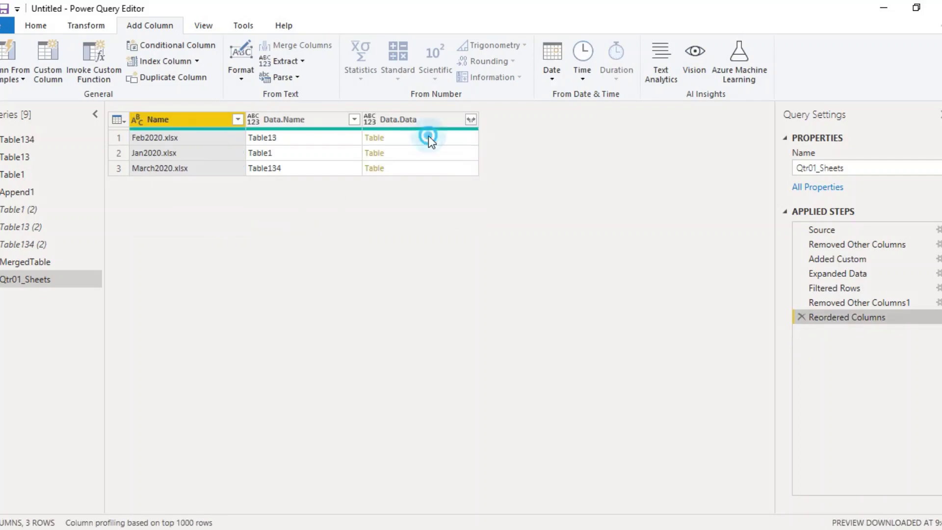
{"action": "left_click", "coordinate": [429, 138]}
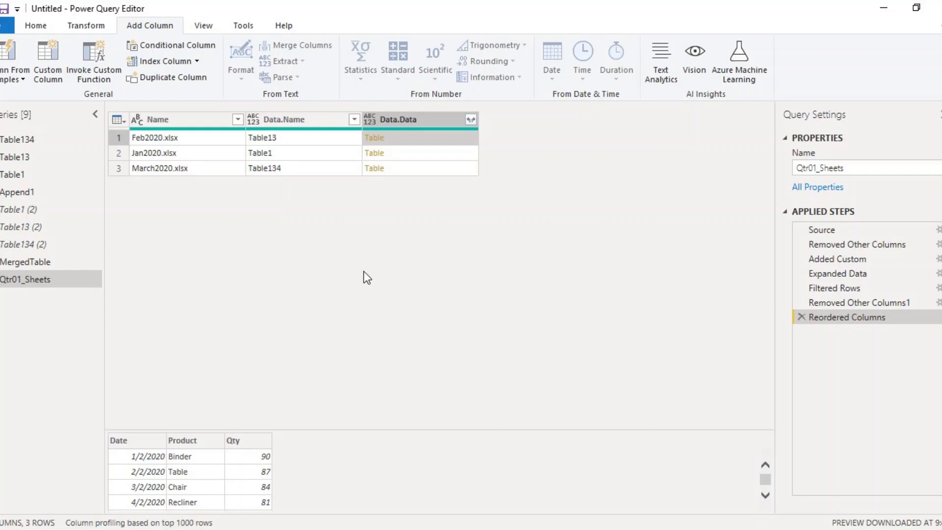
{"action": "left_click", "coordinate": [392, 170]}
{"action": "left_click", "coordinate": [411, 119]}
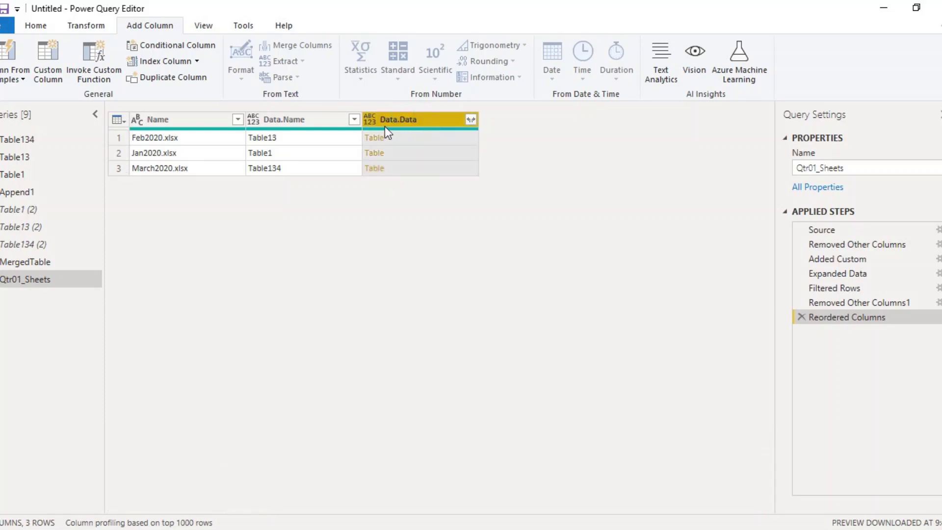
- Expand Data.Data into Date, Product and Qty without the original column-name prefix
{"action": "left_click", "coordinate": [473, 120]}
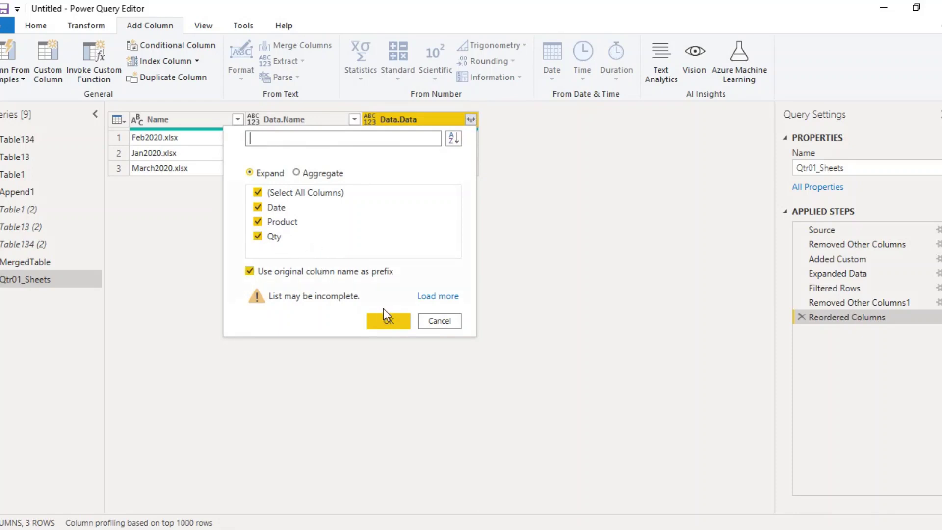
{"action": "left_click", "coordinate": [250, 271]}
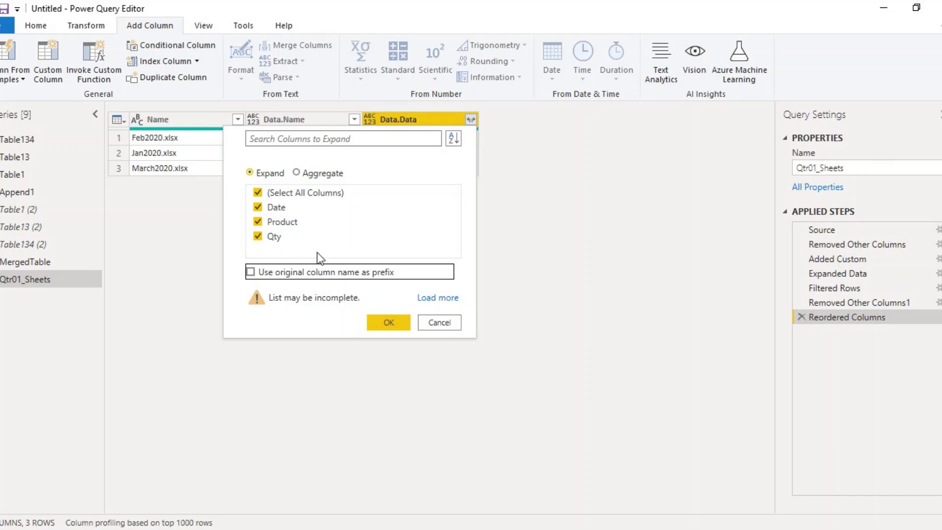
{"action": "left_click", "coordinate": [386, 323]}
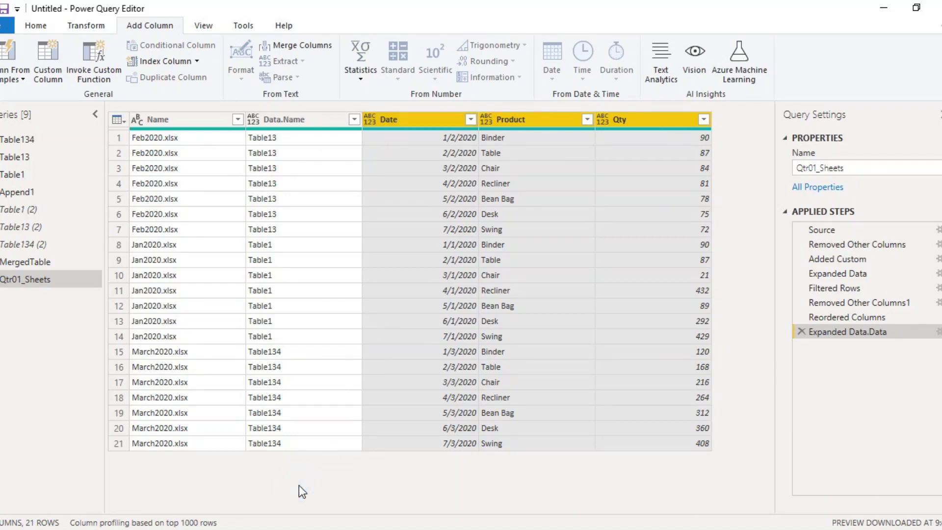
- Delete the Data.Name and Name columns, leaving only Date, Product and Qty
{"action": "left_click", "coordinate": [429, 122]}
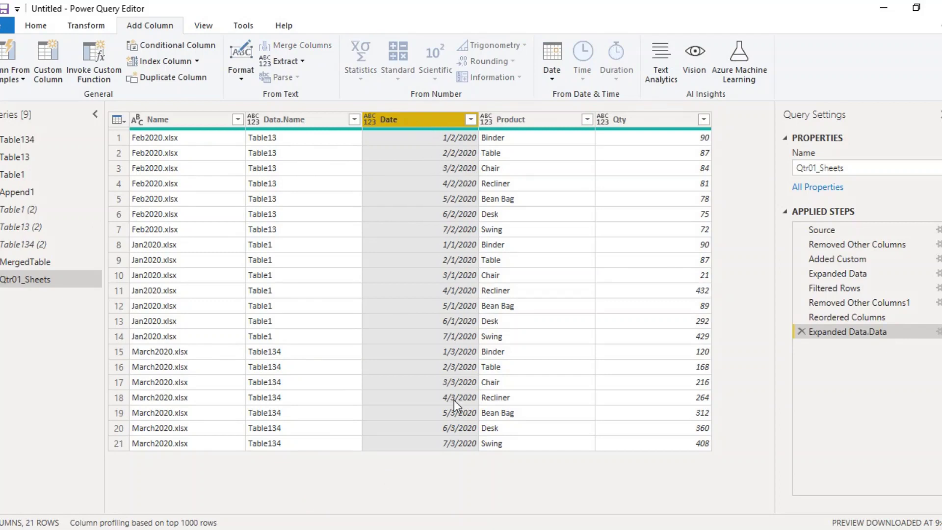
{"action": "left_click", "coordinate": [511, 119]}
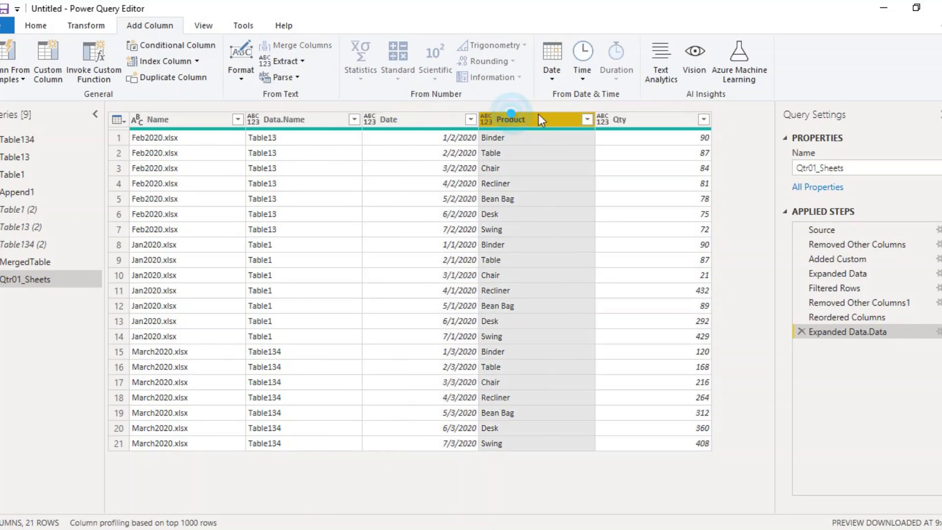
{"action": "left_click", "coordinate": [616, 120]}
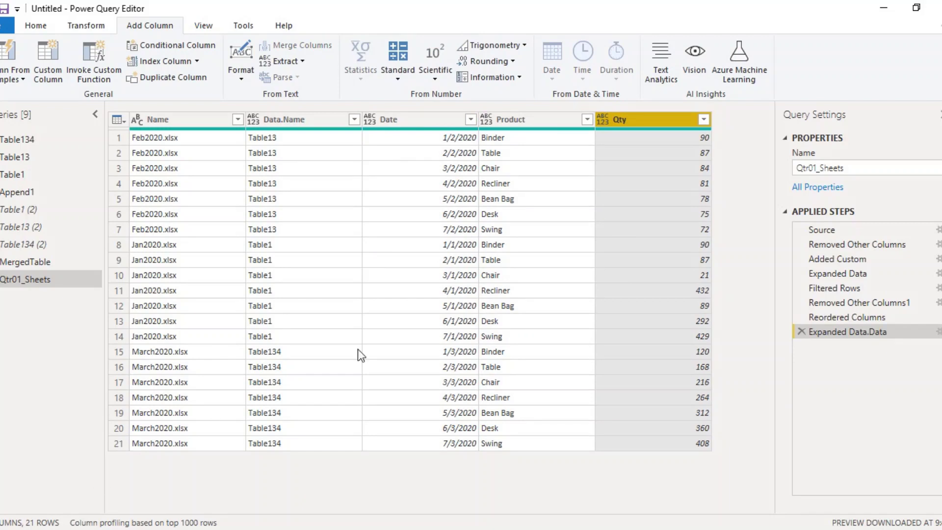
{"action": "left_click", "coordinate": [292, 125]}
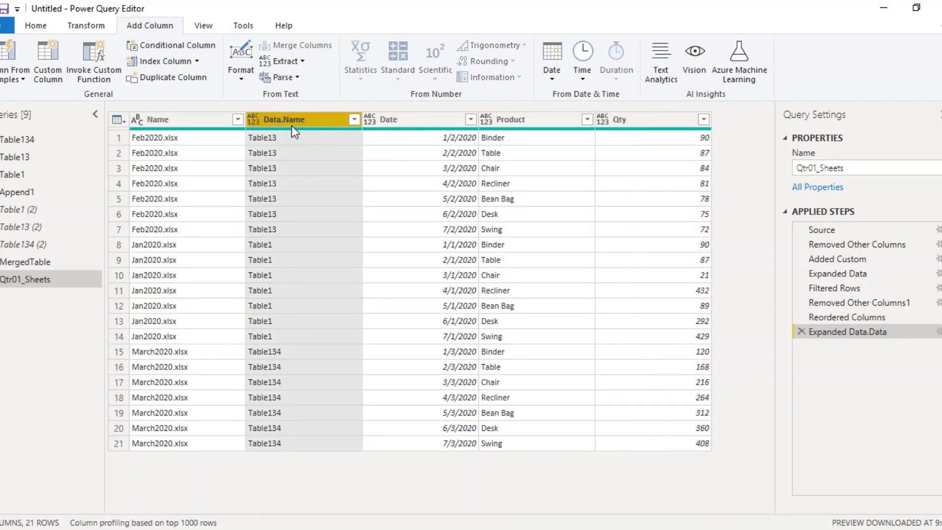
{"action": "right_click", "coordinate": [291, 126]}
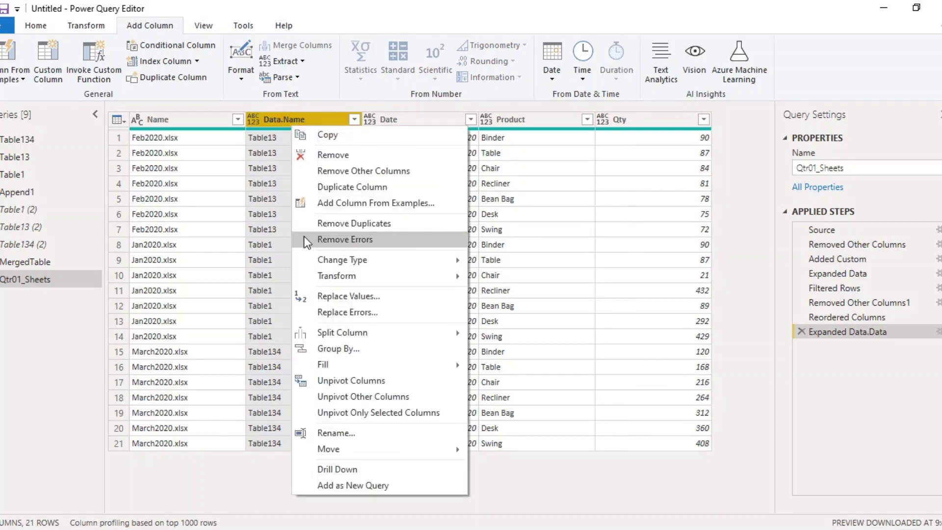
{"action": "left_click", "coordinate": [341, 157]}
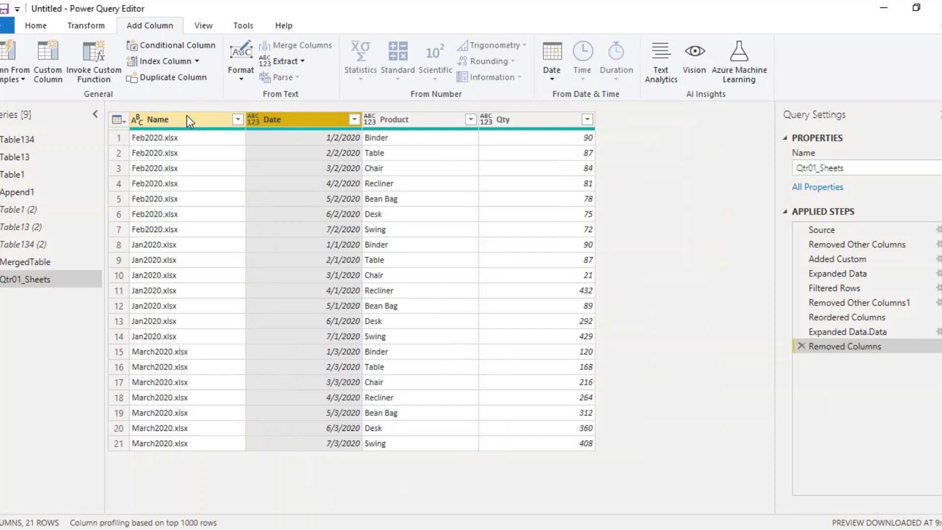
{"action": "left_click", "coordinate": [187, 117]}
{"action": "right_click", "coordinate": [187, 118]}
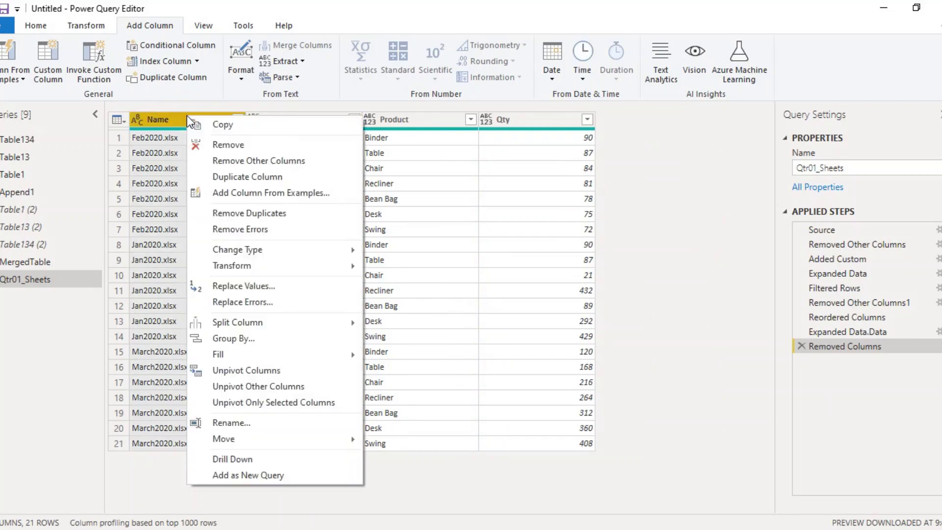
{"action": "left_click", "coordinate": [215, 148]}
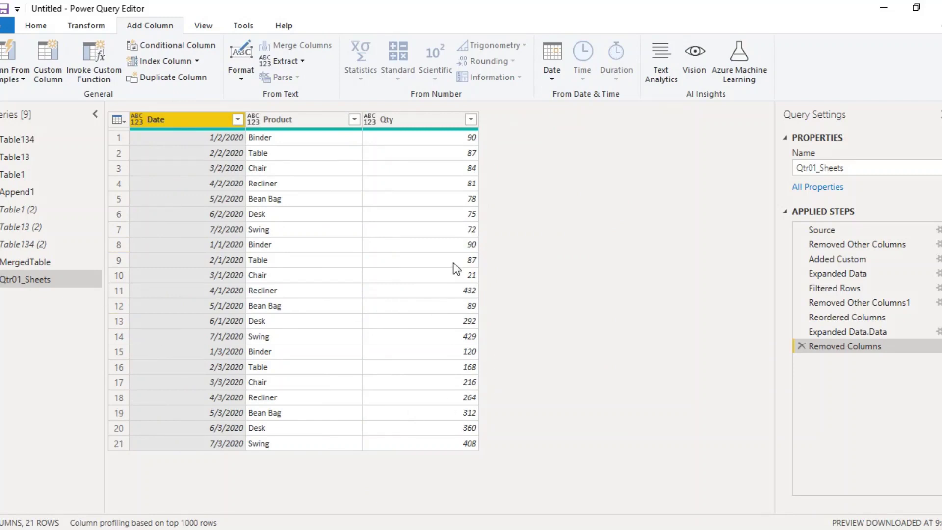
{"action": "left_click", "coordinate": [38, 26]}
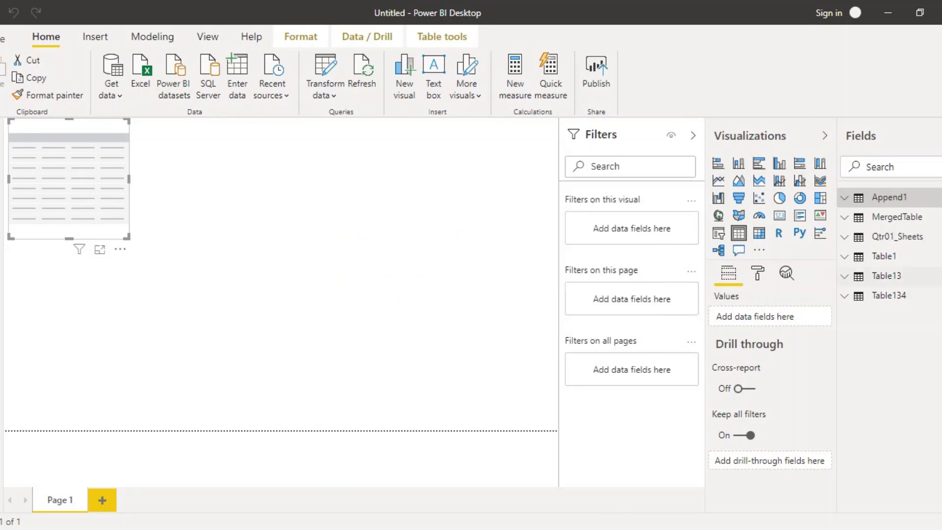
- Expand Qtr01_Sheets in the Fields pane to list its Date, Product and Qty fields
{"action": "left_click", "coordinate": [846, 238]}
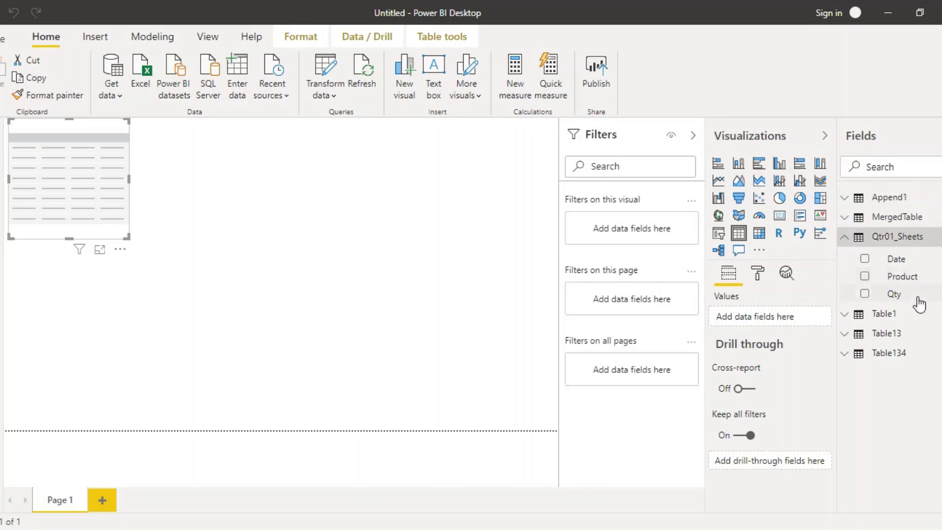